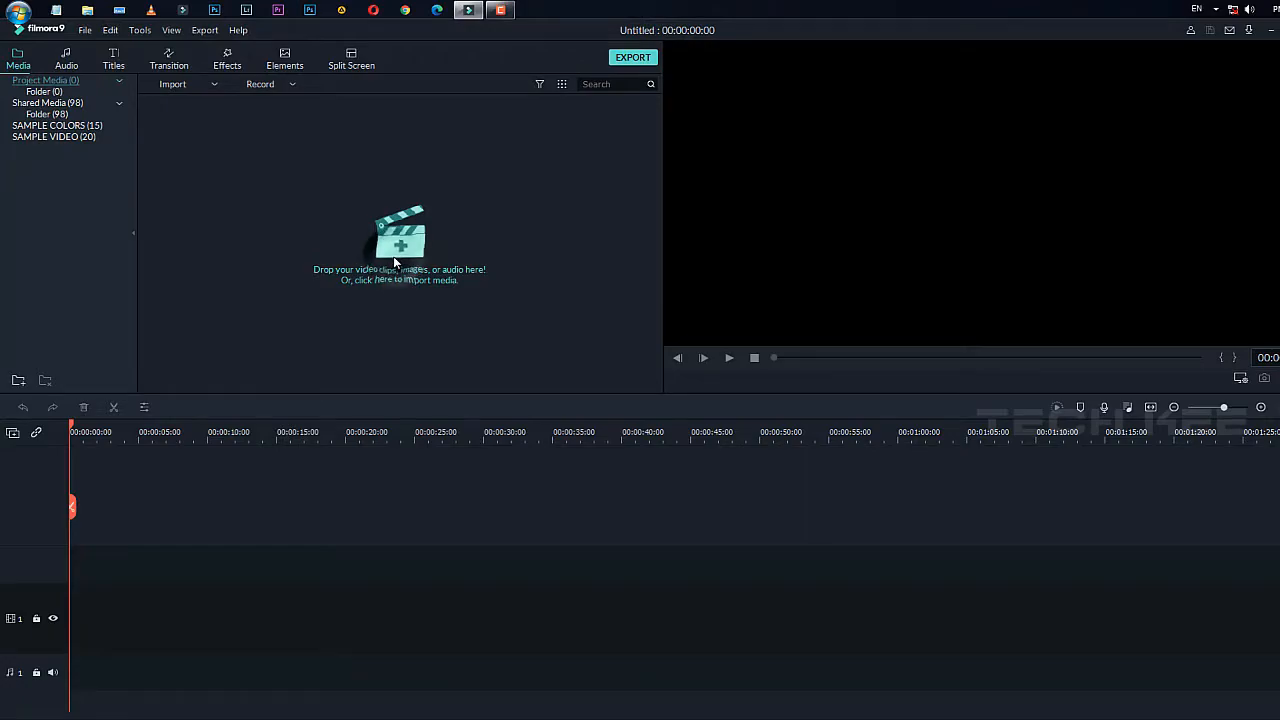
Import the main 4 and main 5 videos from the EDIT folder in the Videos library without creating proxy files
{"action": "left_click", "coordinate": [395, 262]}
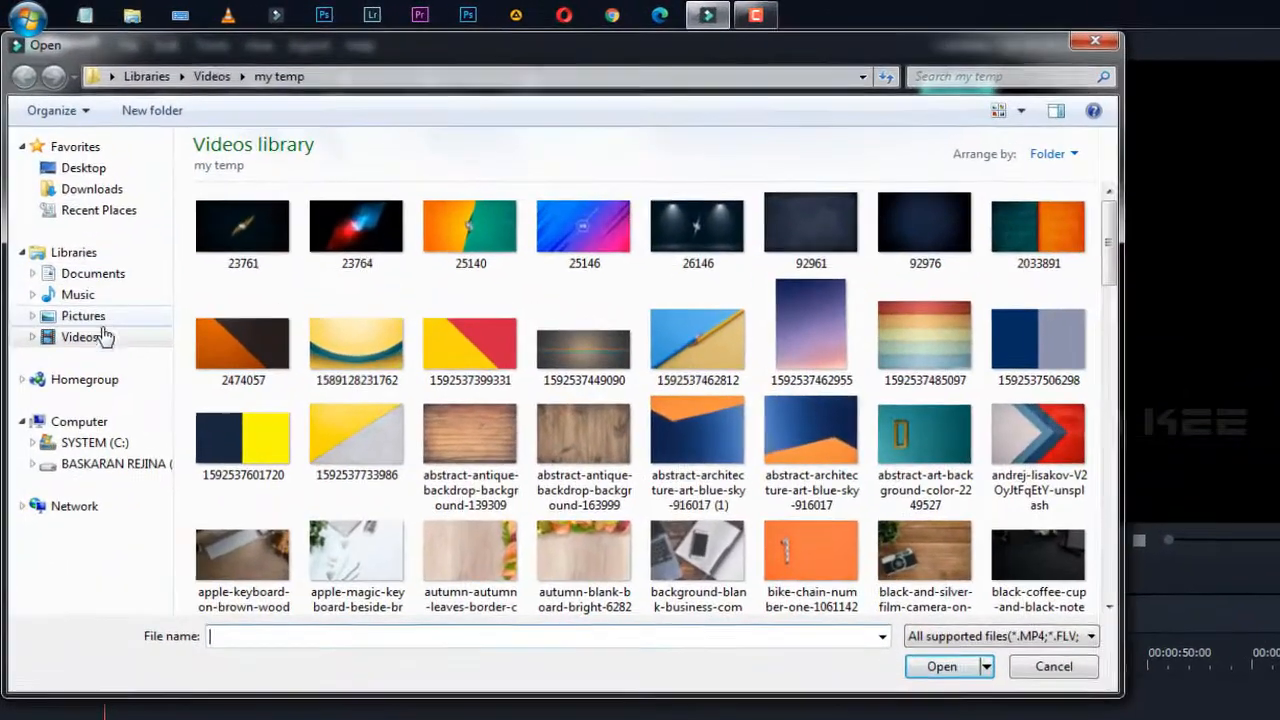
{"action": "left_click", "coordinate": [378, 440]}
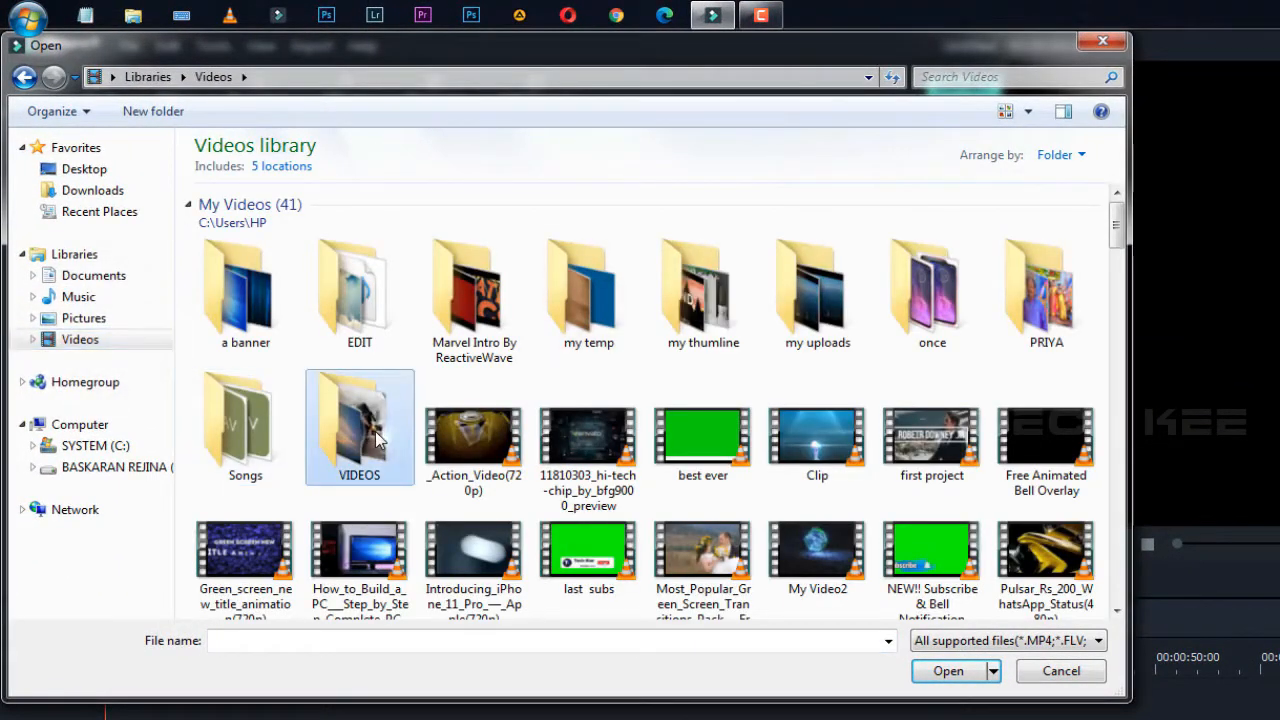
{"action": "double_click", "coordinate": [359, 295]}
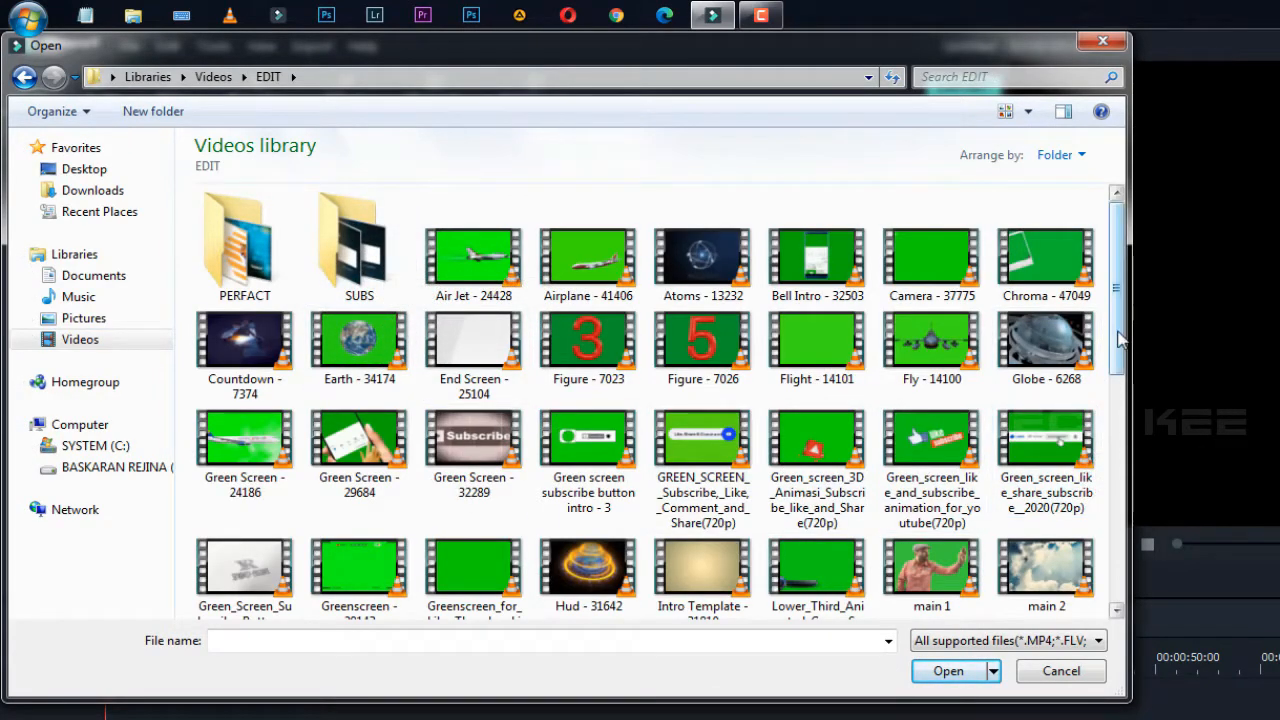
{"action": "left_click_drag", "start_coordinate": [1120, 340], "coordinate": [1093, 456]}
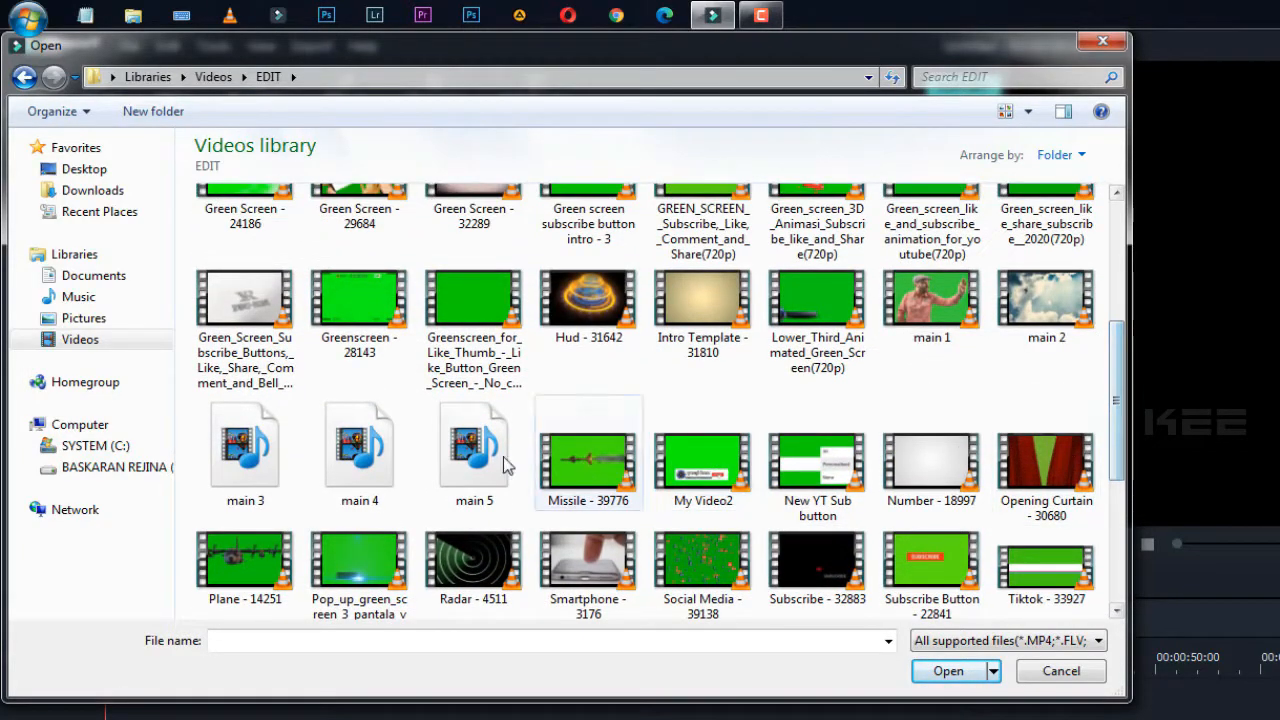
{"action": "left_click", "coordinate": [360, 450], "text": "ctrl"}
{"action": "left_click", "coordinate": [948, 671]}
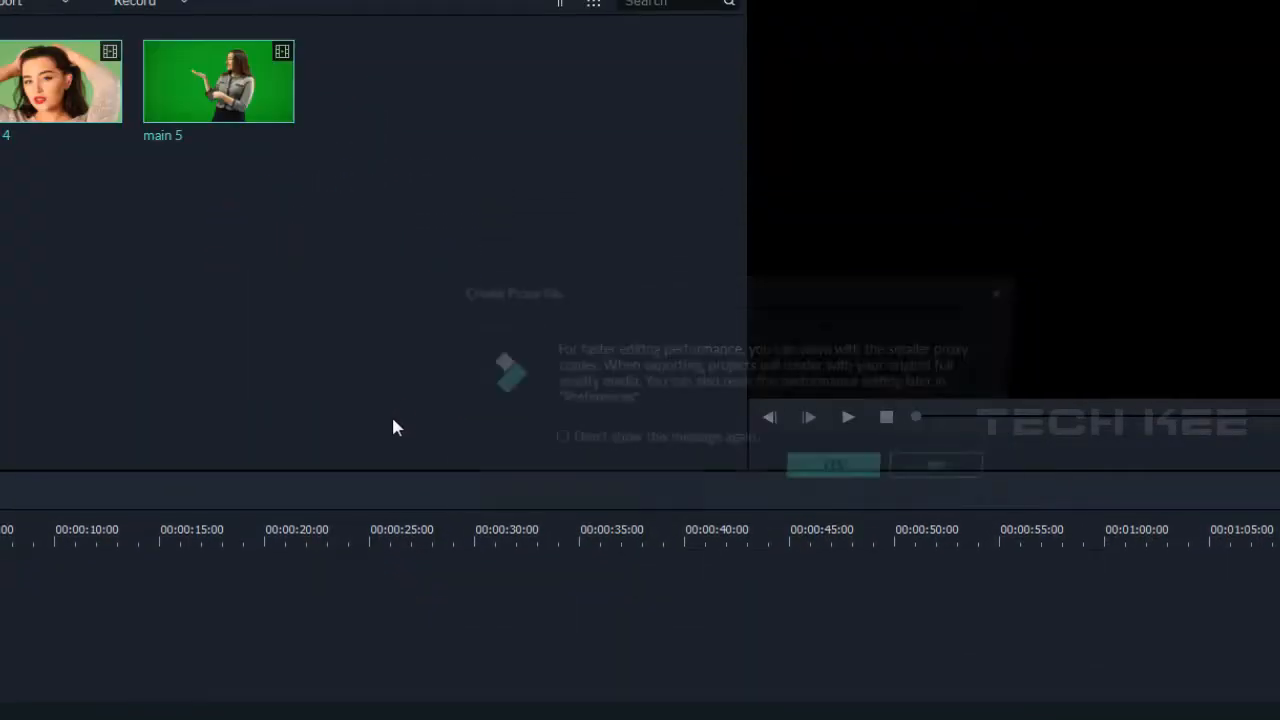
{"action": "left_click", "coordinate": [914, 478]}
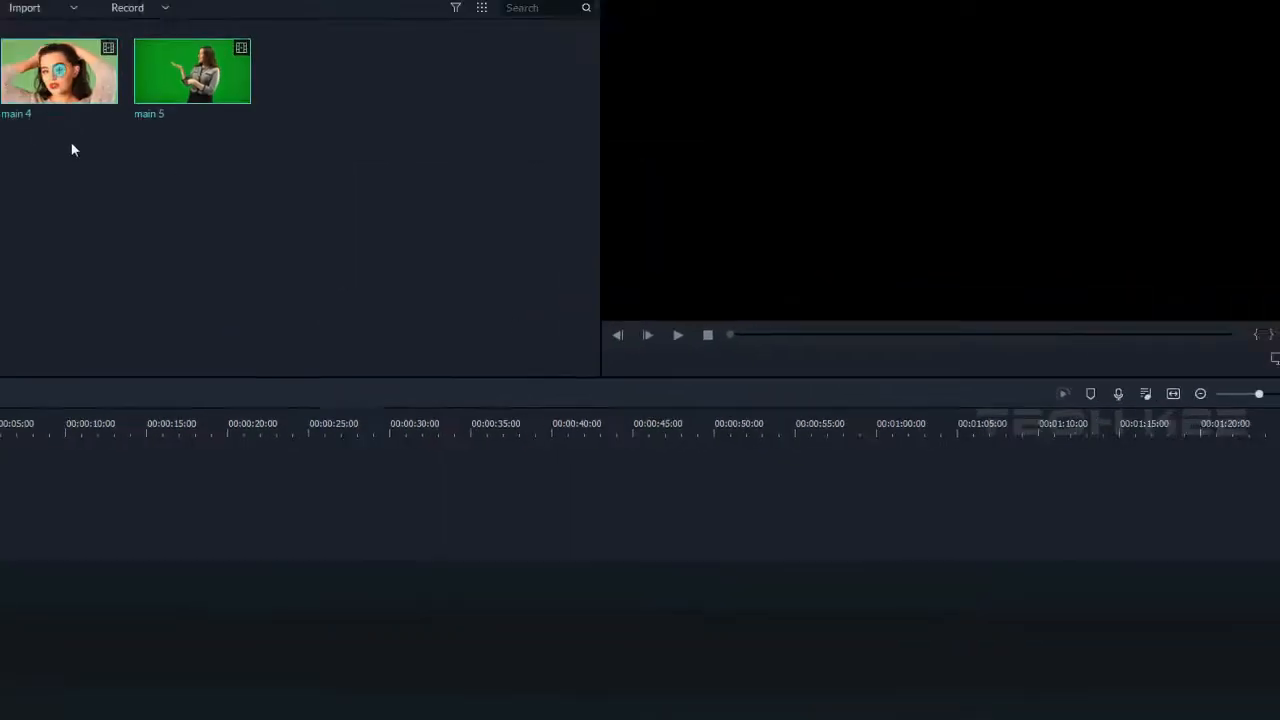
Lock the 16:9 aspect ratio at 1920 x 1080 and set the frame rate to 30 fps in the project settings
{"action": "left_click", "coordinate": [83, 31]}
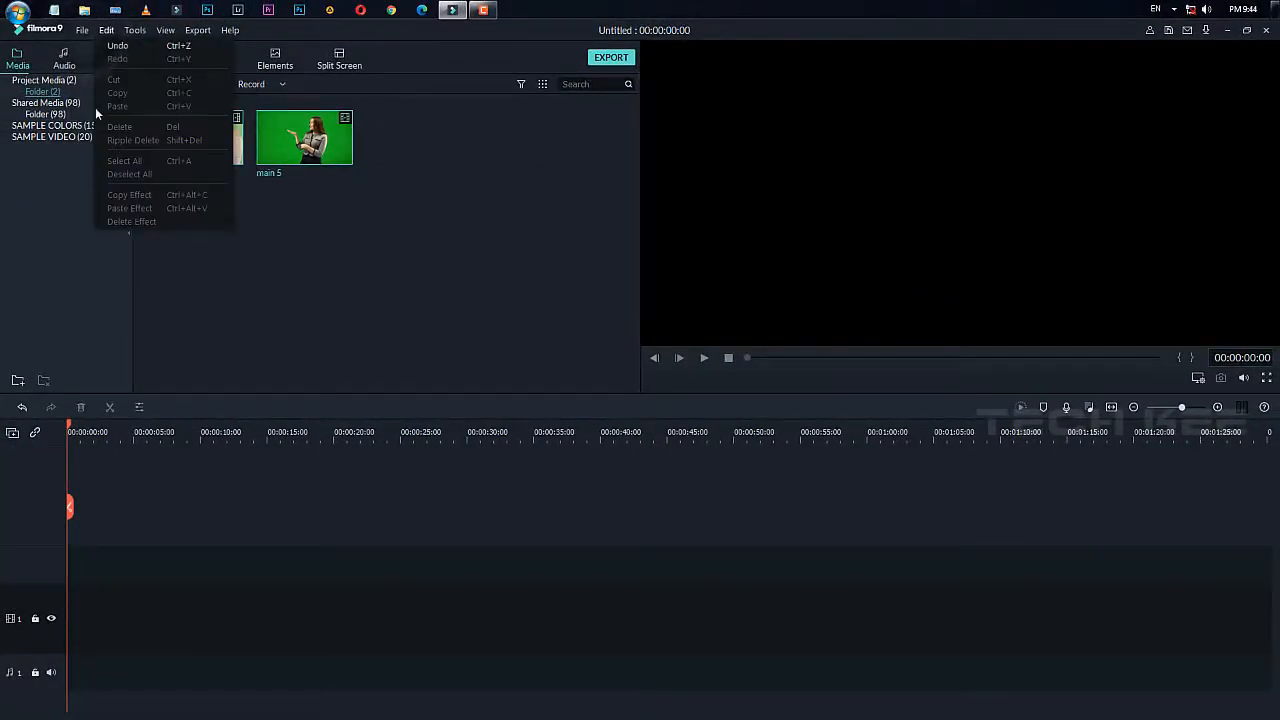
{"action": "left_click", "coordinate": [128, 219]}
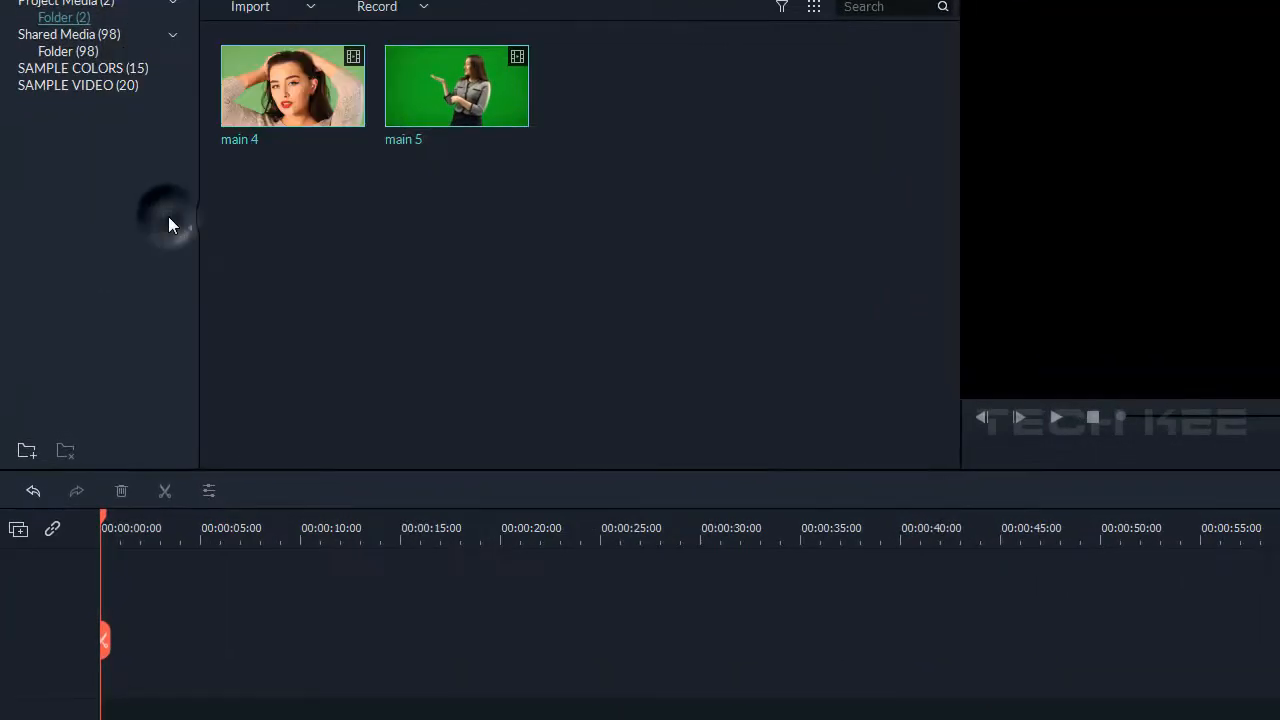
{"action": "left_click", "coordinate": [557, 366]}
{"action": "left_click", "coordinate": [559, 366]}
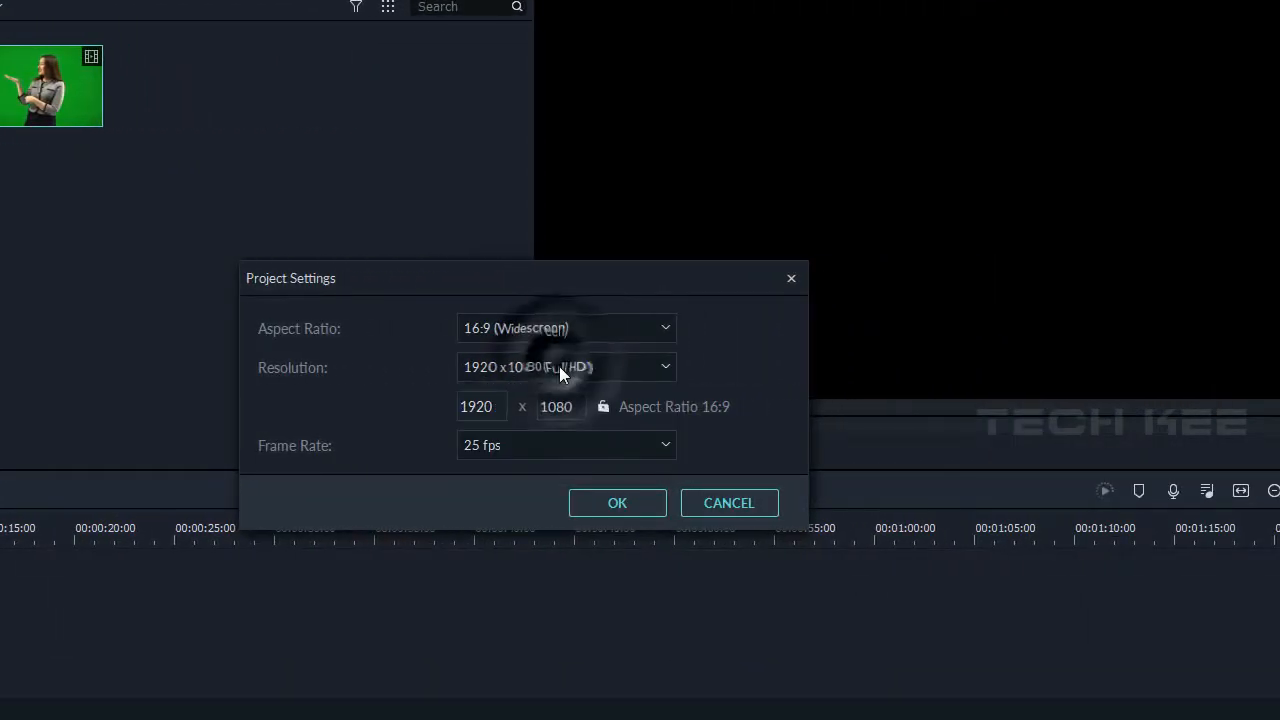
{"action": "left_click", "coordinate": [607, 406]}
{"action": "left_click", "coordinate": [588, 353]}
{"action": "left_click", "coordinate": [588, 353]}
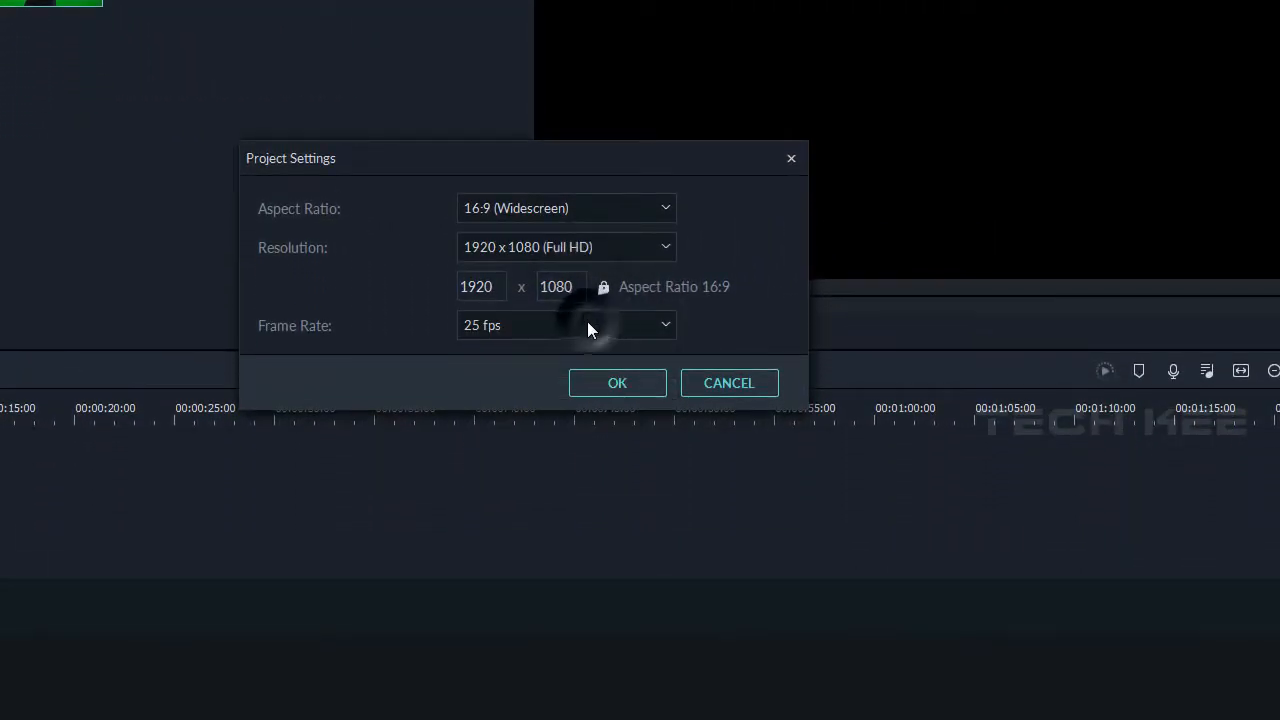
{"action": "scroll", "coordinate": [588, 353], "scroll_direction": "down", "scroll_amount": 1}
{"action": "scroll", "coordinate": [604, 325], "scroll_direction": "down", "scroll_amount": 1}
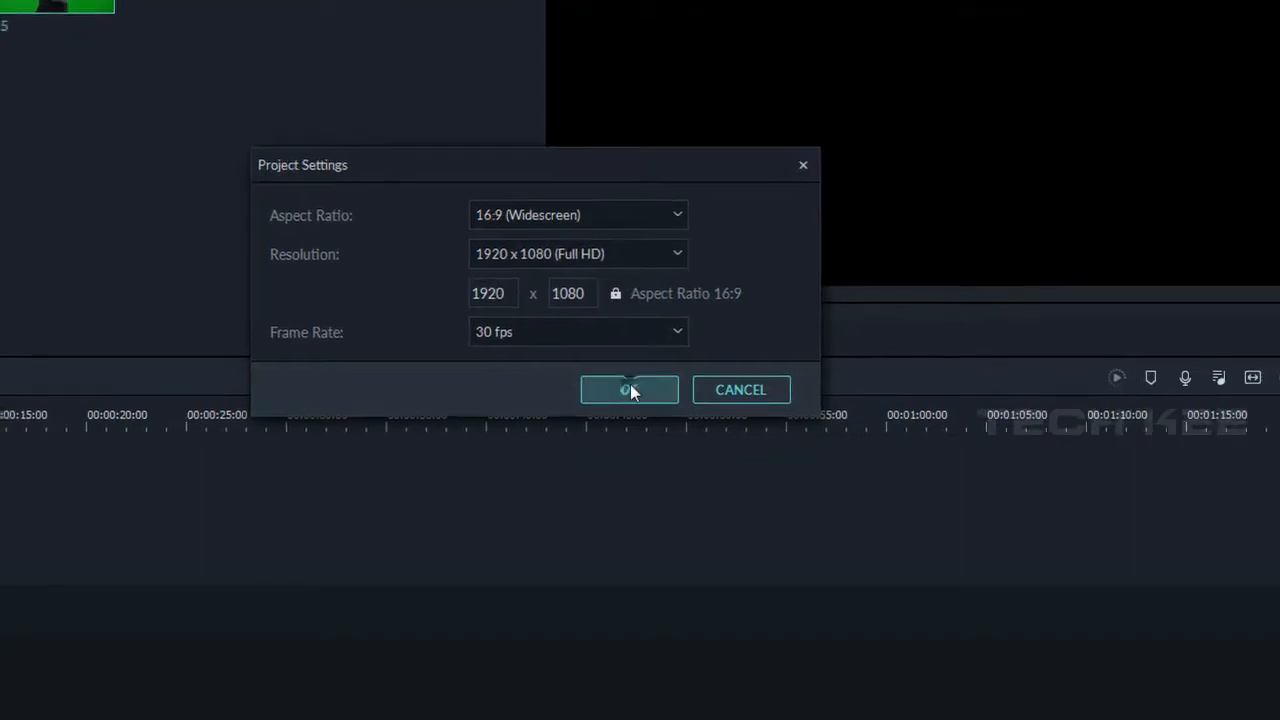
{"action": "left_click", "coordinate": [619, 384]}
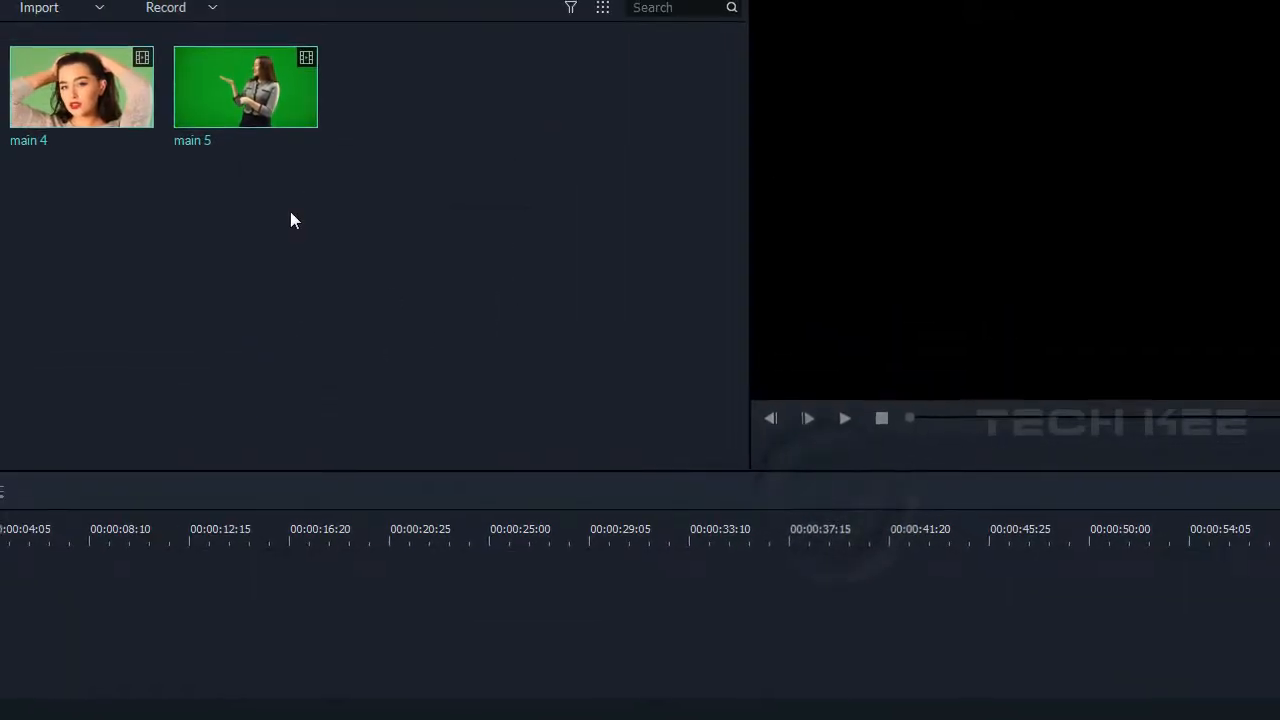
Place the main 4 and main 5 clips on video track 2 from the timeline's start, keeping the 1920 x 1080 30fps project settings
{"action": "left_click_drag", "start_coordinate": [291, 212], "coordinate": [165, 661]}
{"action": "left_click_drag", "start_coordinate": [312, 597], "coordinate": [49, 712]}
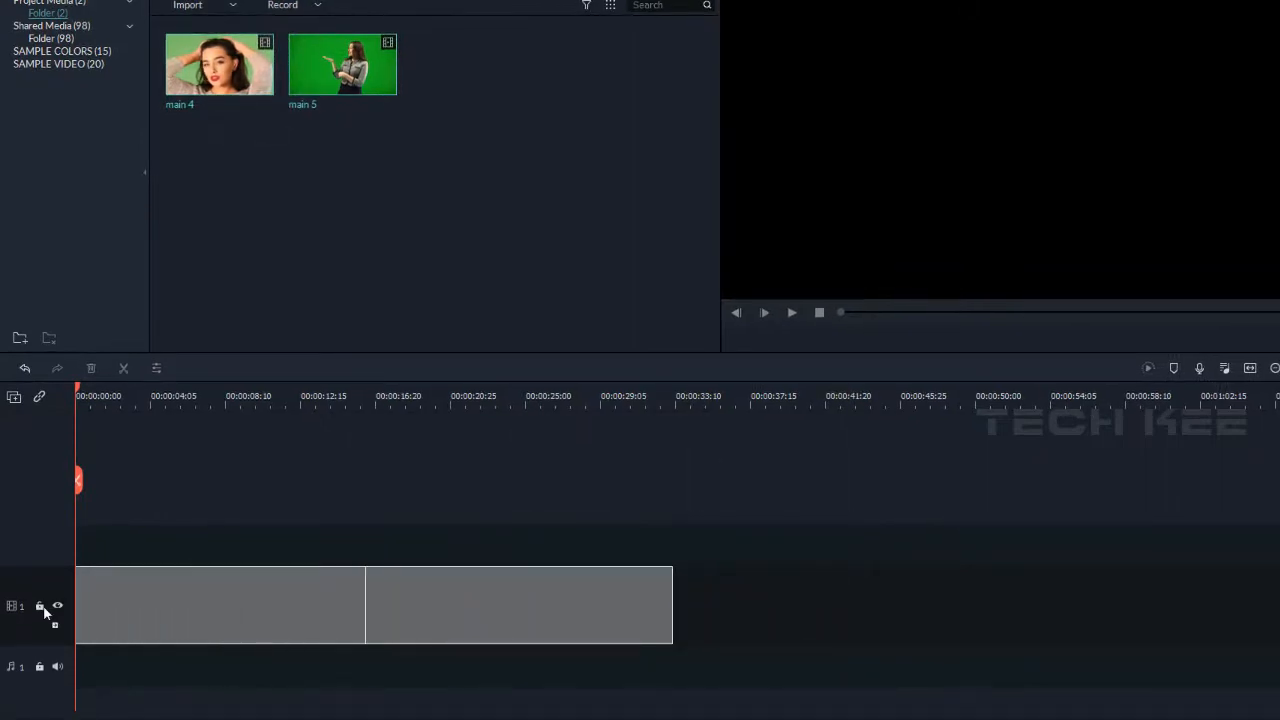
{"action": "left_click_drag", "start_coordinate": [55, 589], "coordinate": [55, 589]}
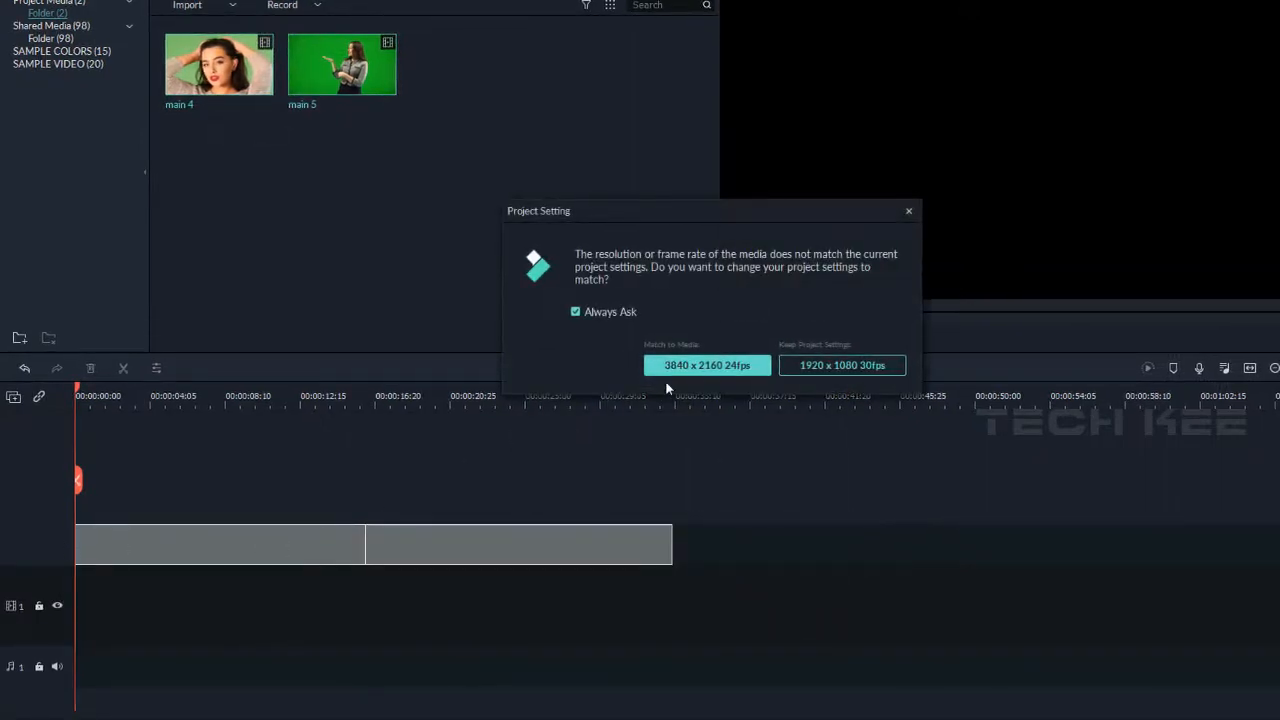
{"action": "left_click", "coordinate": [659, 366]}
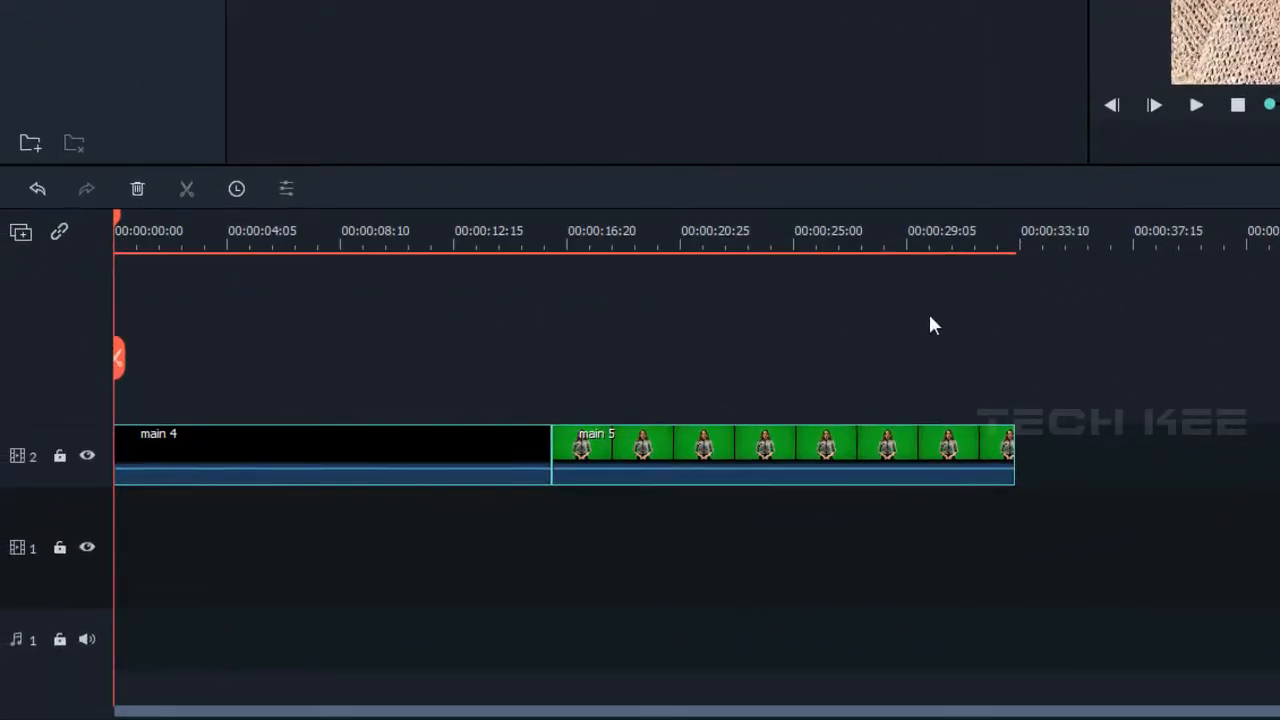
{"action": "left_click", "coordinate": [930, 318]}
Import the tear-drops-macro-photography-696644 image from the my temp folder in the Videos library
{"action": "left_click", "coordinate": [676, 483]}
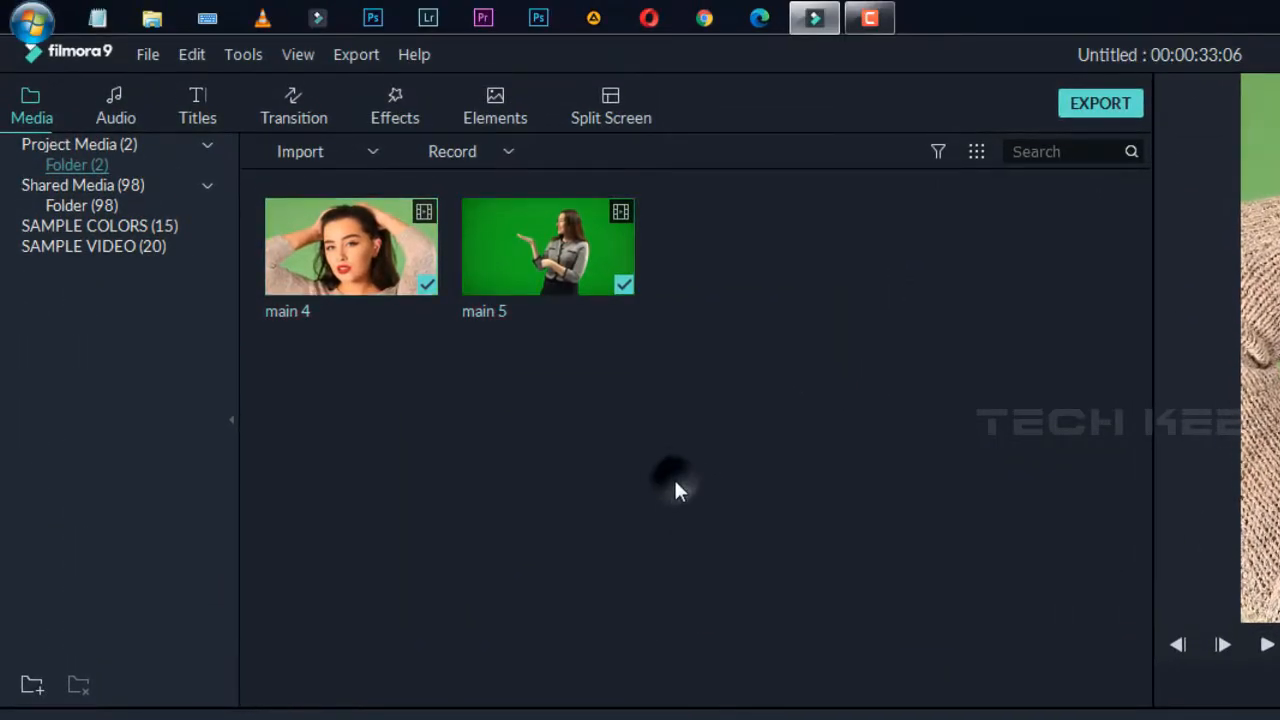
{"action": "left_click", "coordinate": [680, 447]}
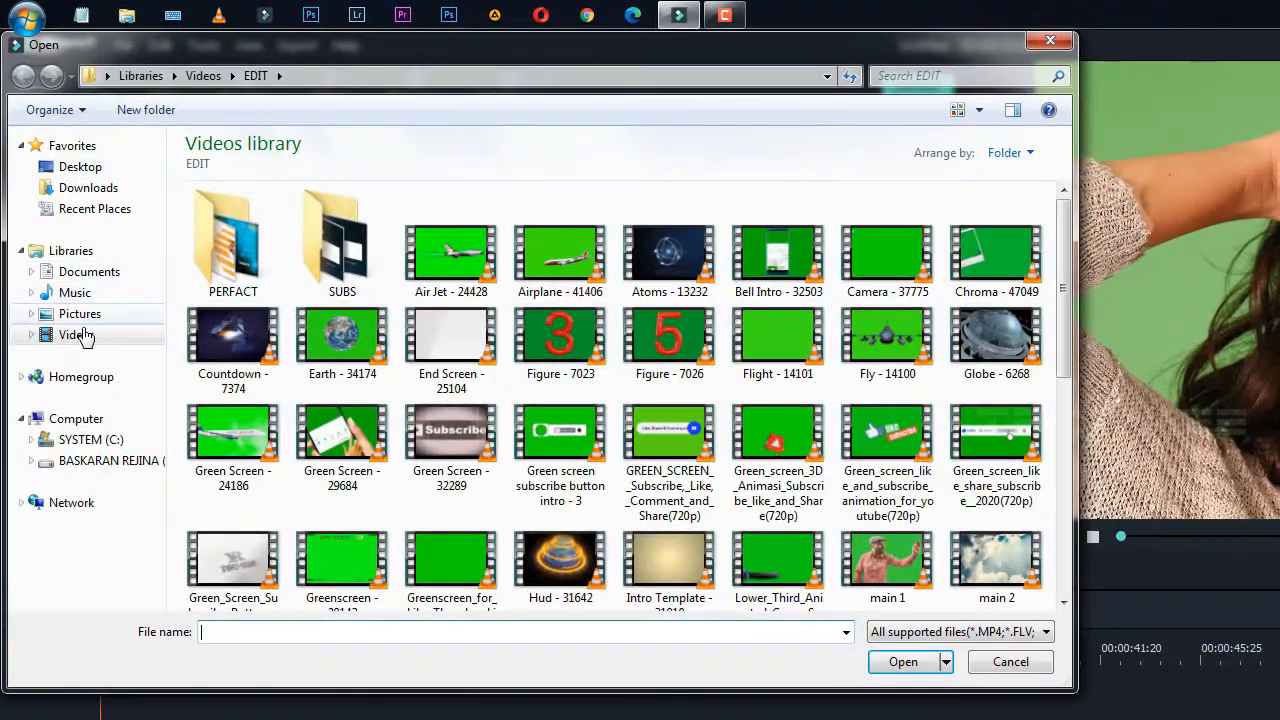
{"action": "left_click", "coordinate": [85, 335]}
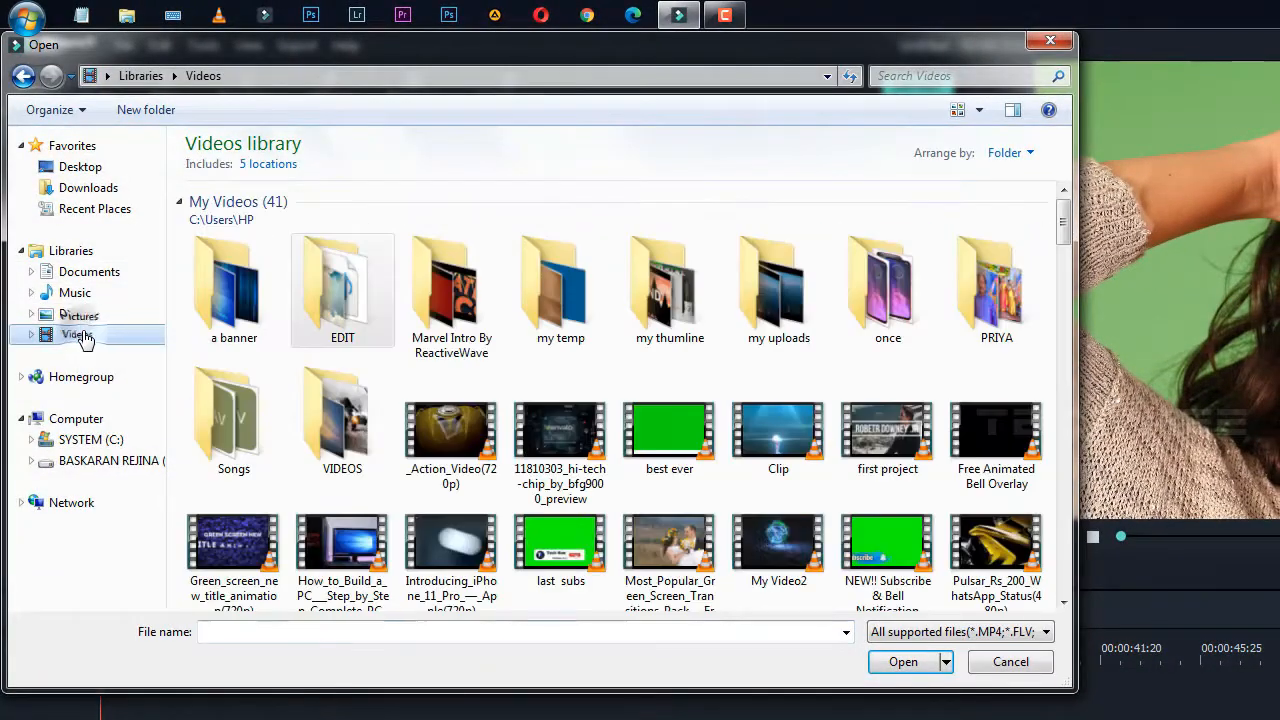
{"action": "double_click", "coordinate": [565, 301]}
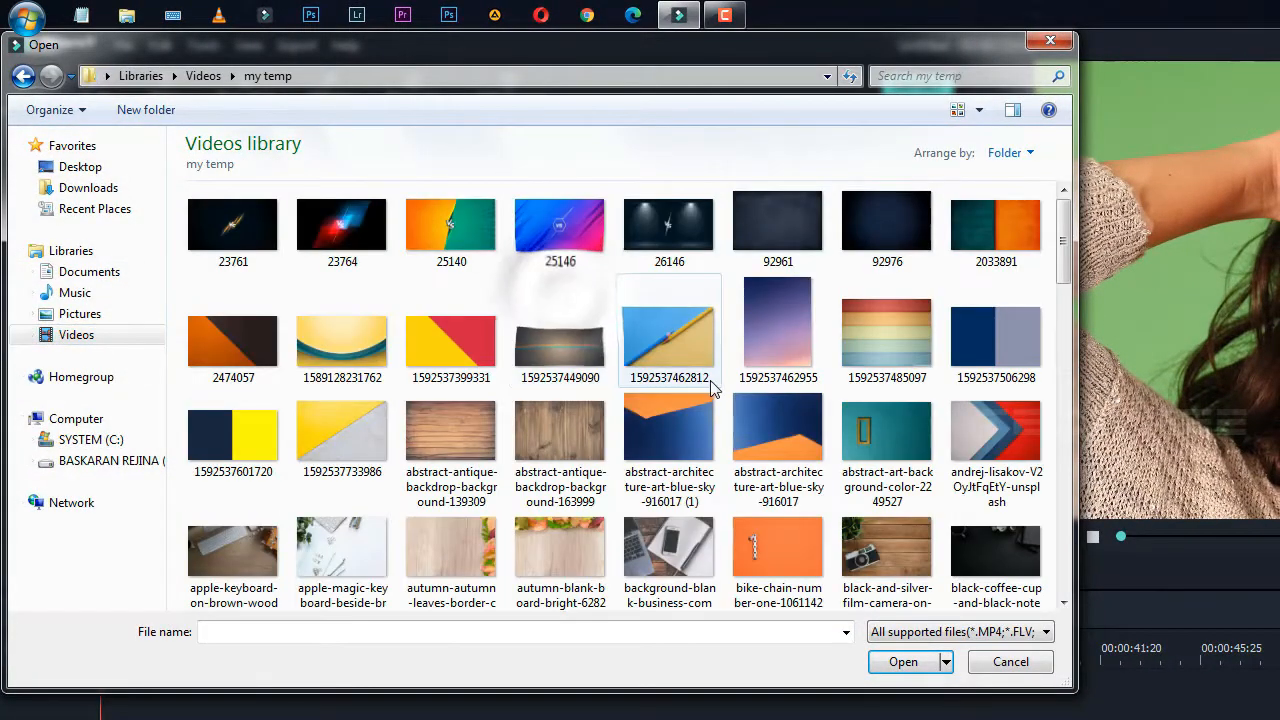
{"action": "scroll", "coordinate": [711, 382], "scroll_direction": "down", "scroll_amount": 15}
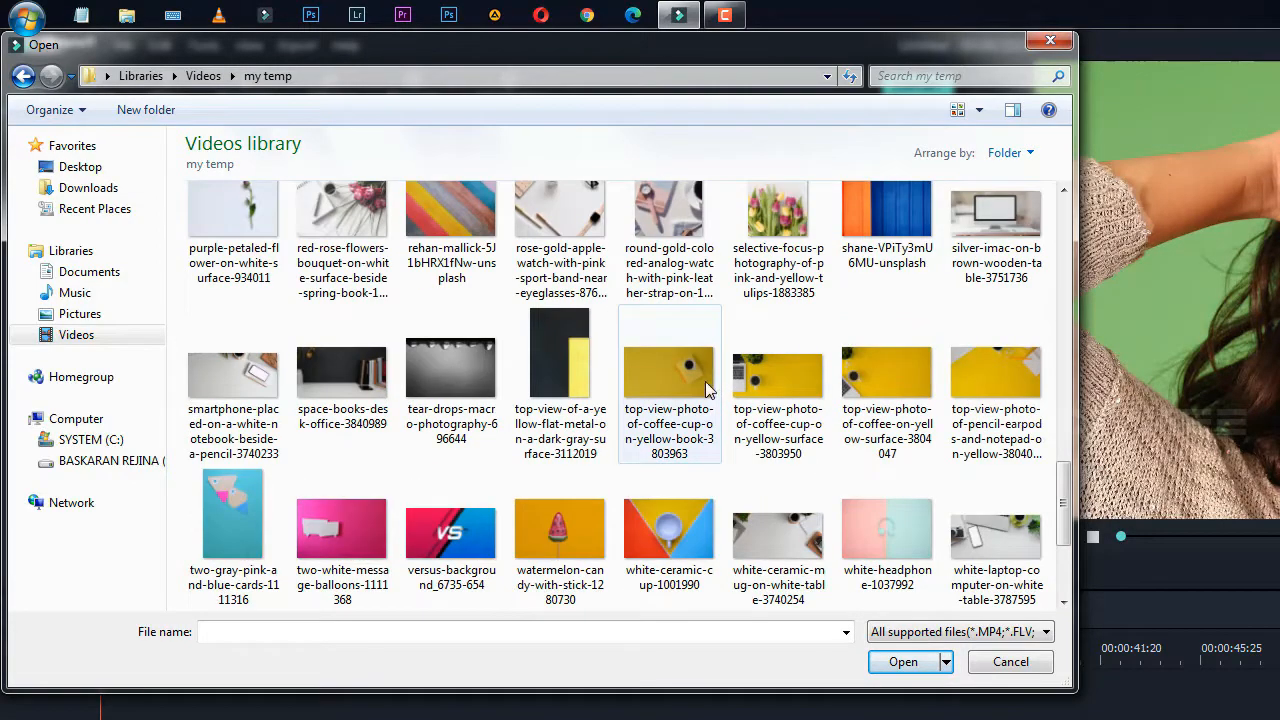
{"action": "left_click", "coordinate": [441, 401]}
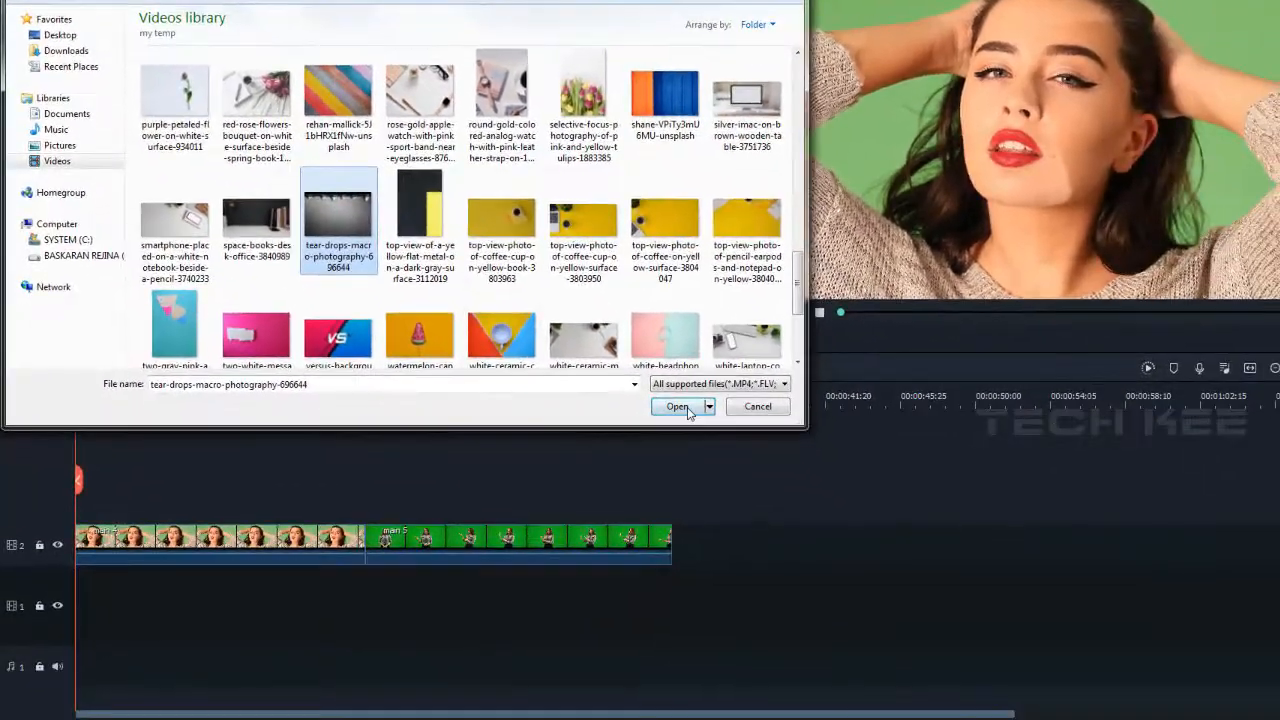
{"action": "left_click", "coordinate": [737, 475]}
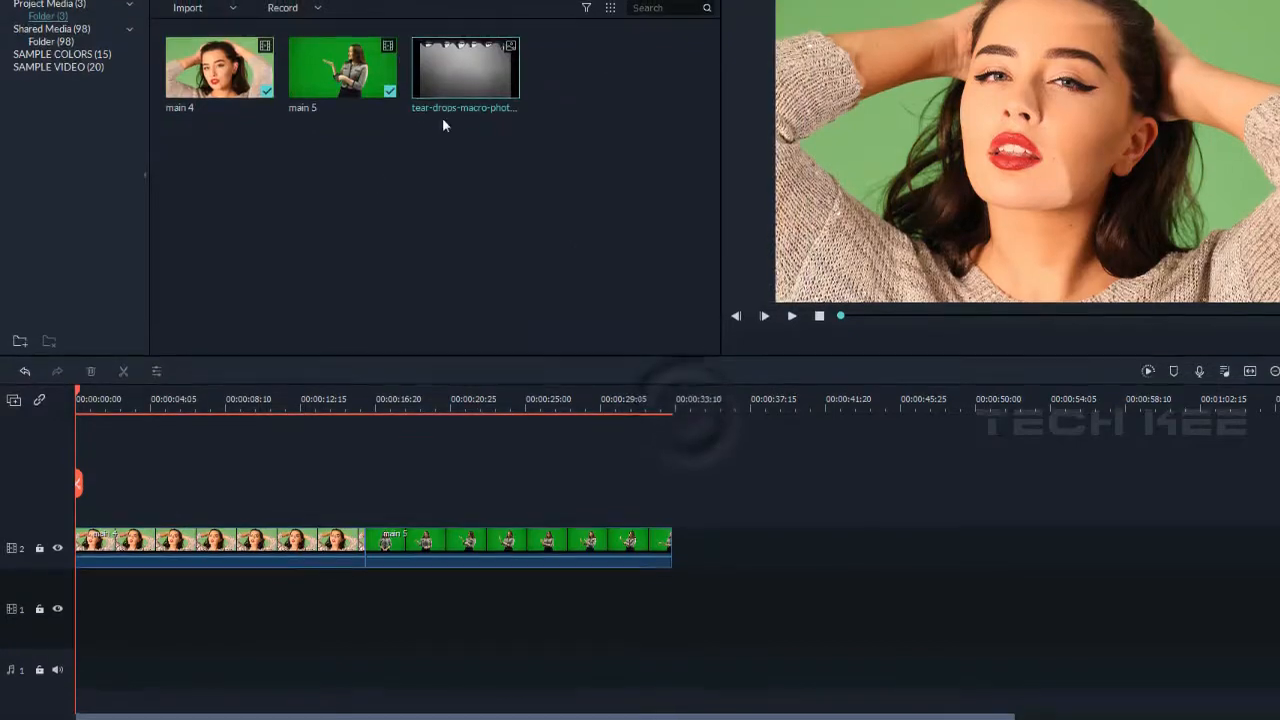
Place the tear-drops image on video track 1 at the timeline's start and extend it to the end of the main 5 clip
{"action": "left_click_drag", "start_coordinate": [455, 148], "coordinate": [120, 665]}
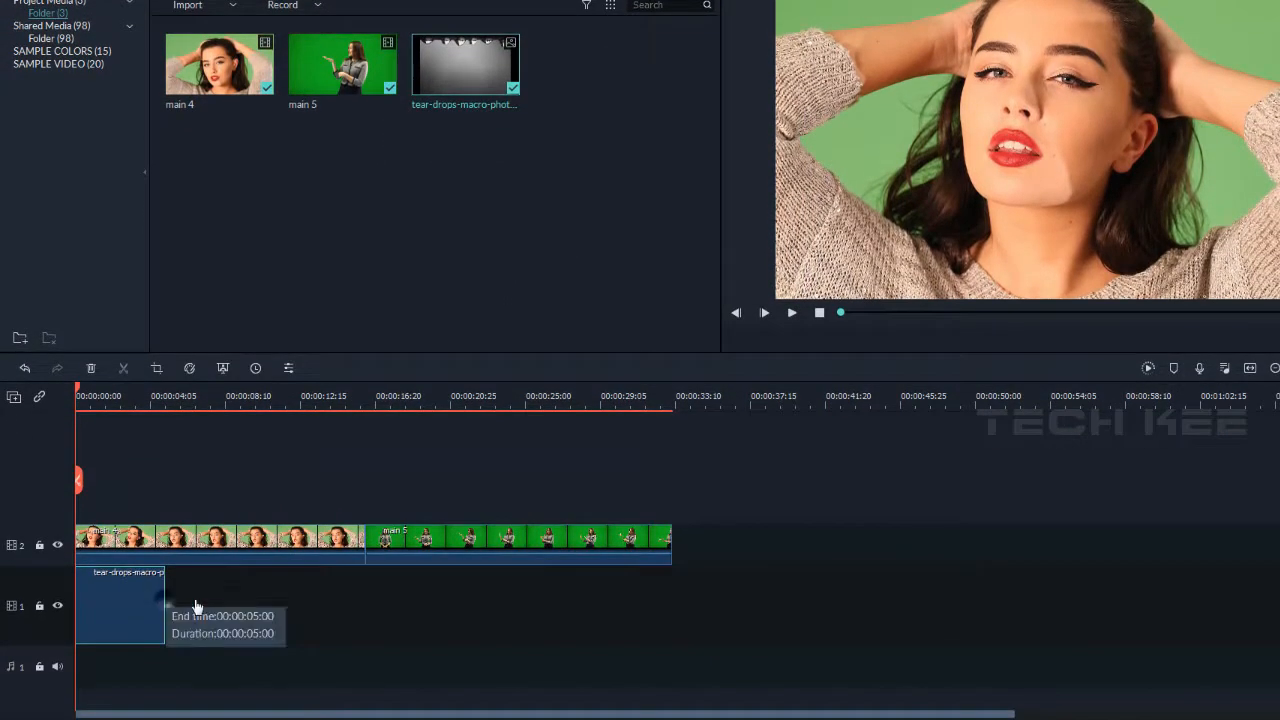
{"action": "left_click_drag", "start_coordinate": [196, 607], "coordinate": [671, 607]}
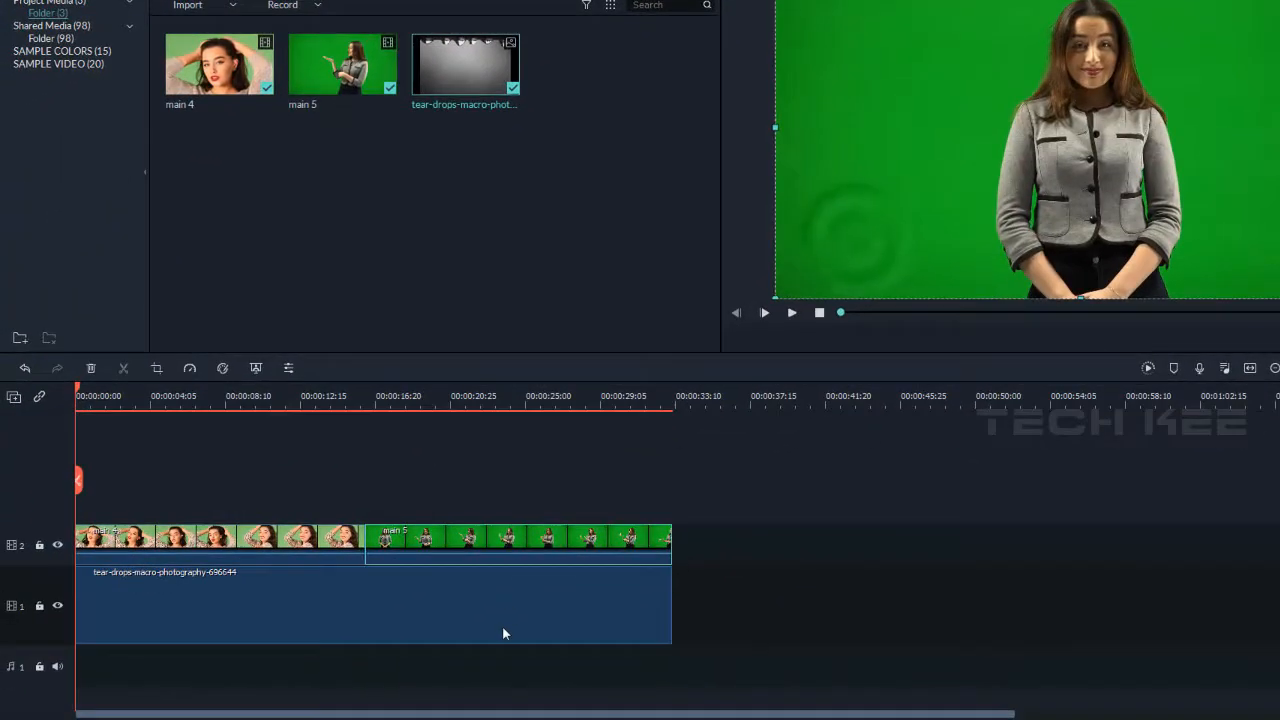
Widen the tear-drops background image to fill the preview frame and check it by briefly hiding track 2
{"action": "double_click", "coordinate": [353, 708]}
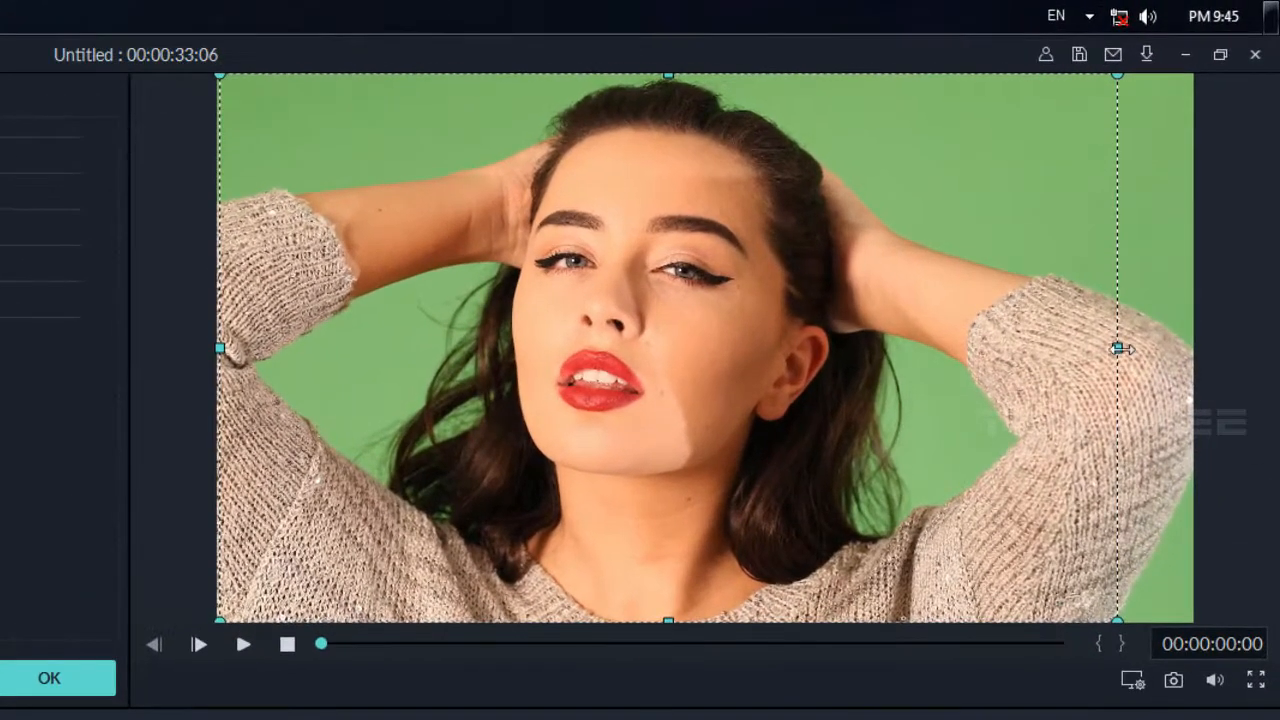
{"action": "mouse_move", "coordinate": [1182, 360]}
{"action": "left_mouse_down"}
{"action": "mouse_move", "coordinate": [1211, 358]}
{"action": "mouse_move", "coordinate": [1197, 356]}
{"action": "left_mouse_up"}
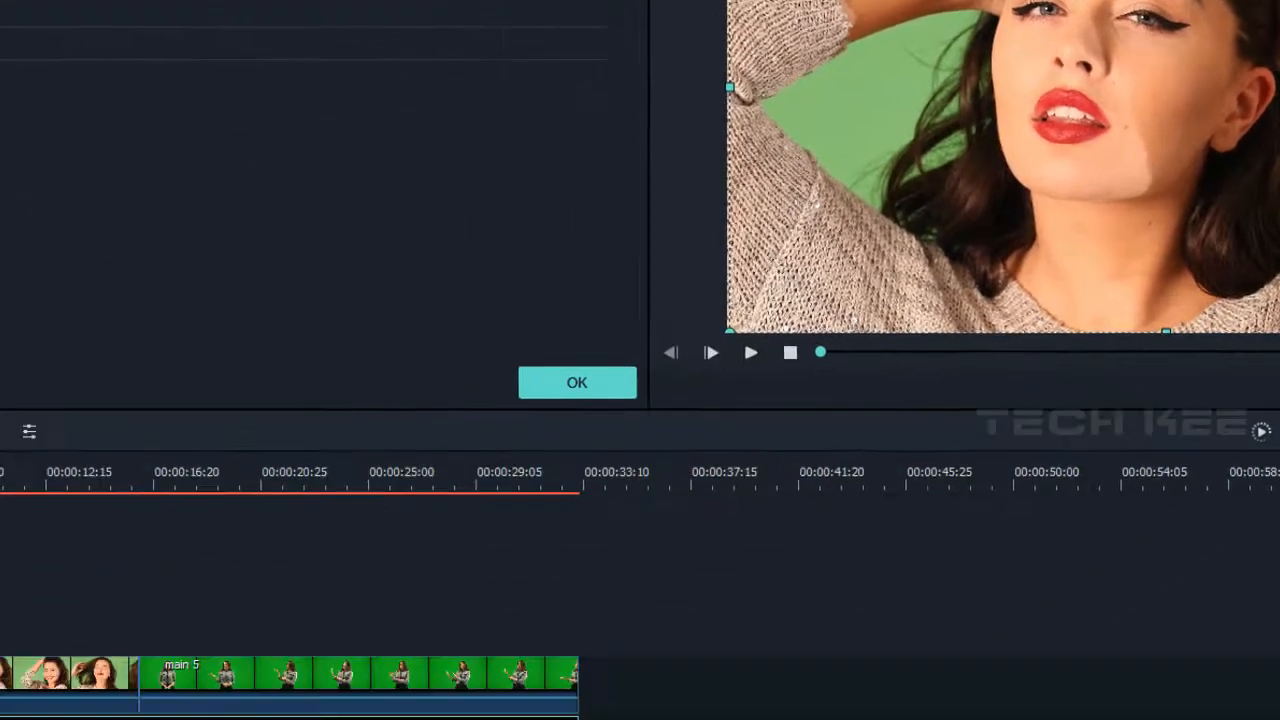
{"action": "left_click", "coordinate": [77, 489]}
{"action": "left_click", "coordinate": [77, 489]}
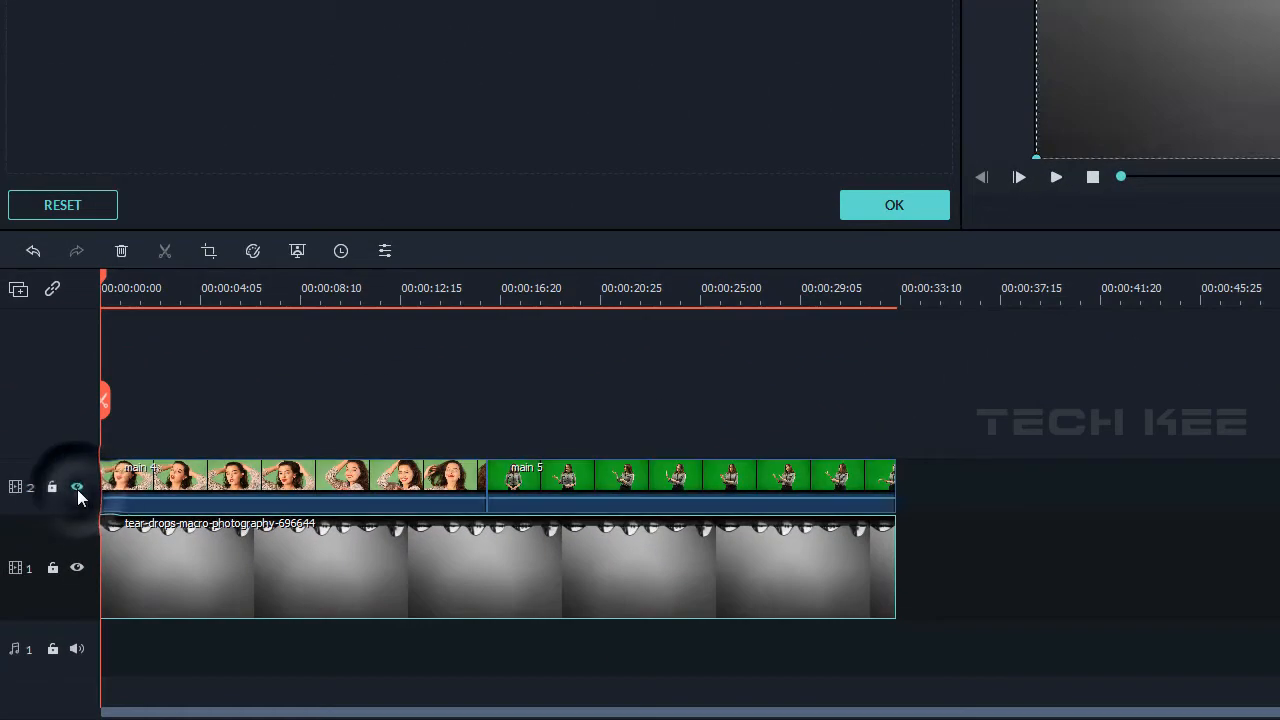
{"action": "left_click", "coordinate": [223, 600]}
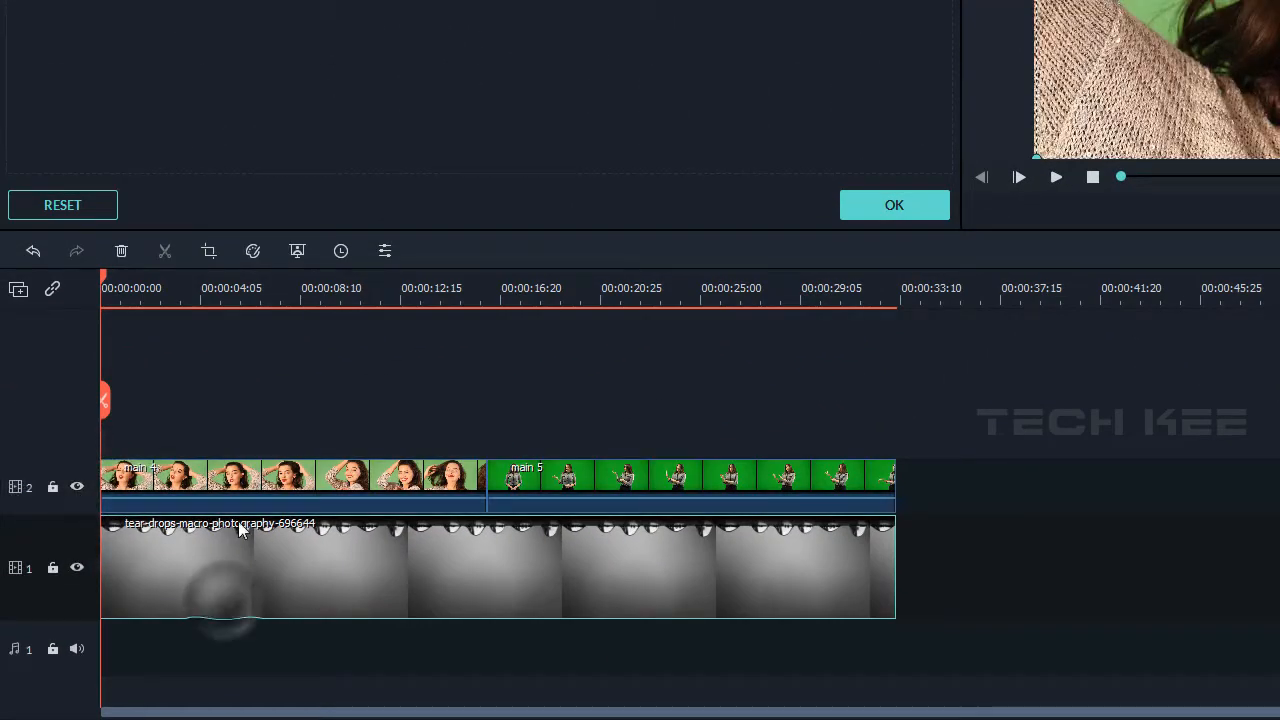
Apply Green Screen to the main 4 clip, sampling its green backdrop as the key colour with offset 16 and tolerance 55
{"action": "right_click", "coordinate": [262, 482]}
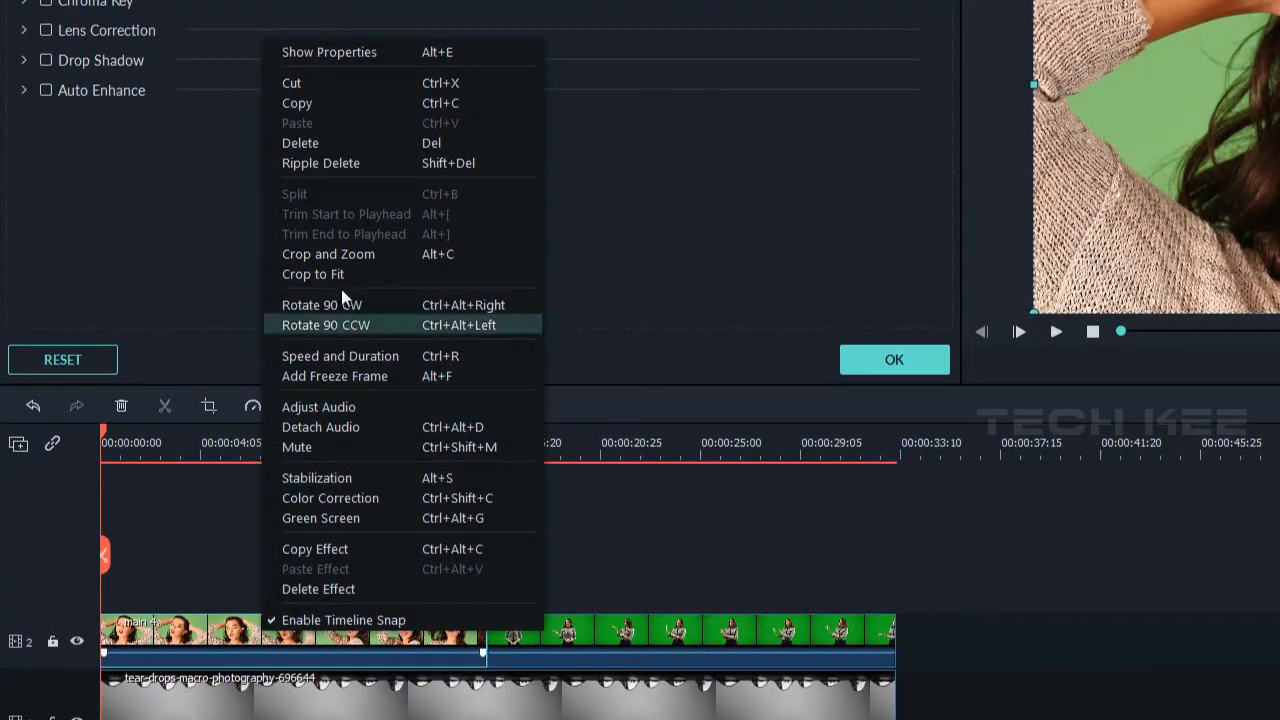
{"action": "left_click", "coordinate": [375, 518]}
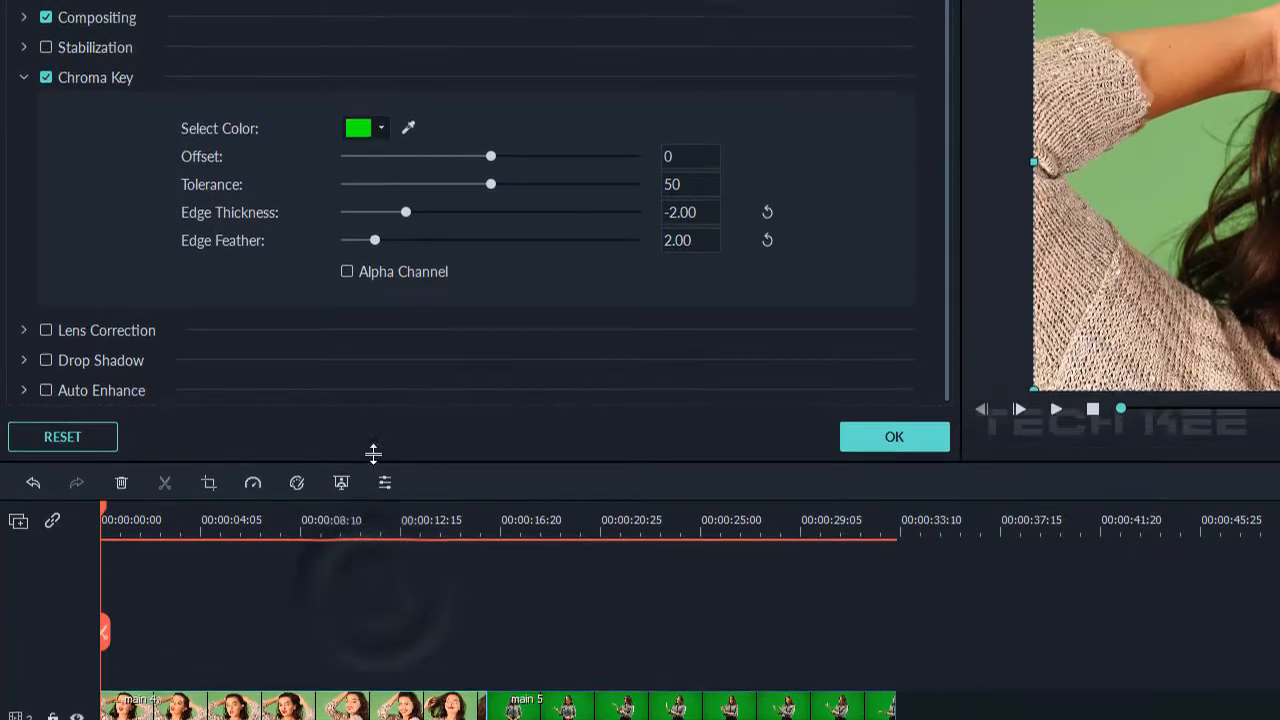
{"action": "left_click", "coordinate": [406, 258]}
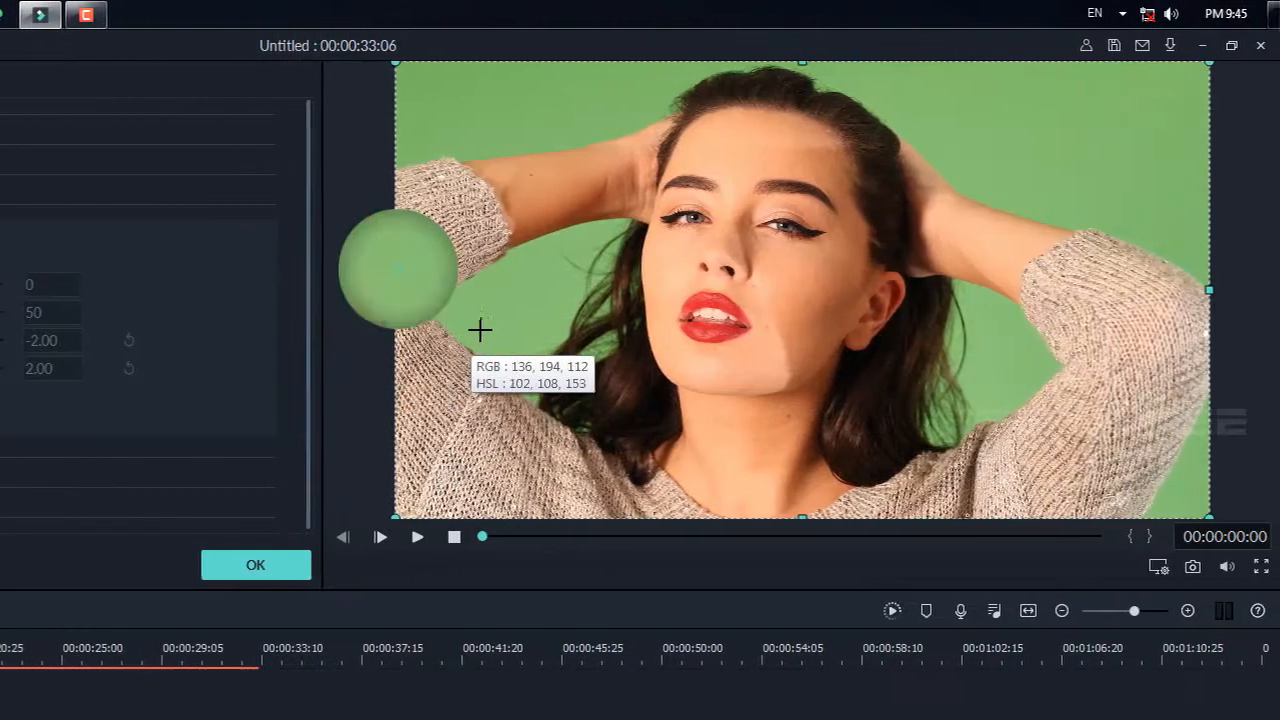
{"action": "left_click", "coordinate": [491, 321]}
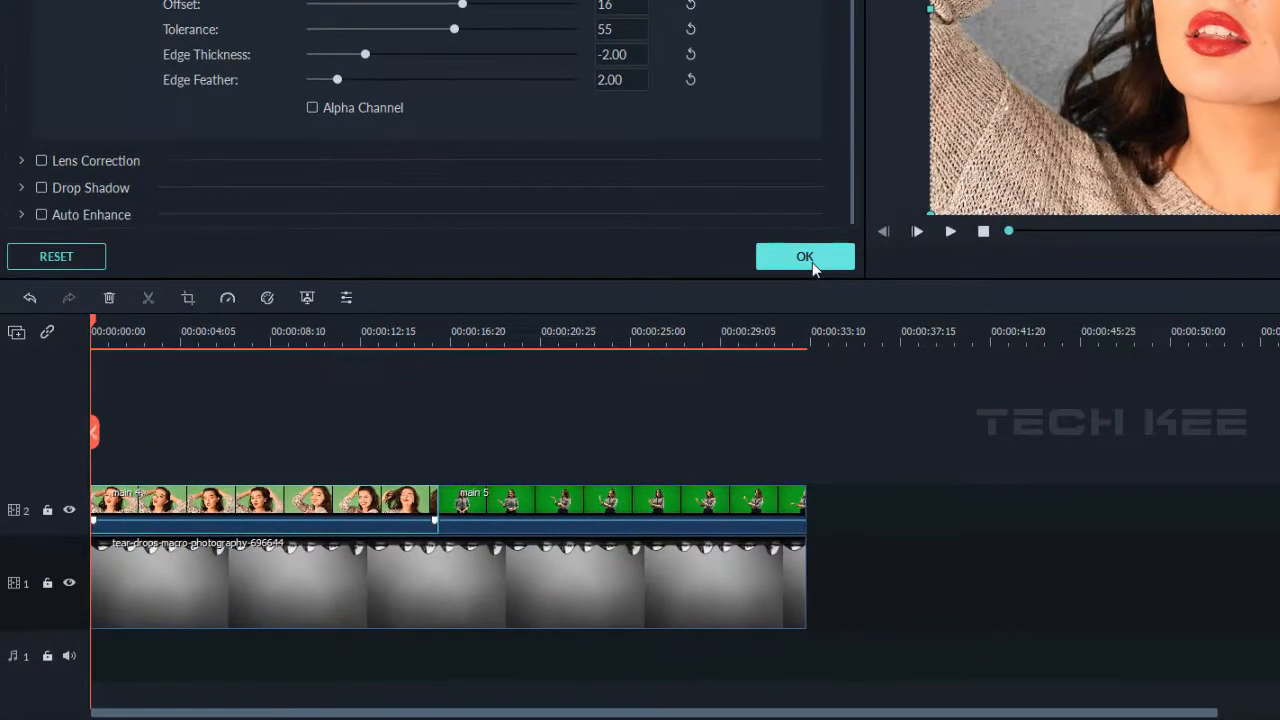
{"action": "left_click", "coordinate": [254, 565]}
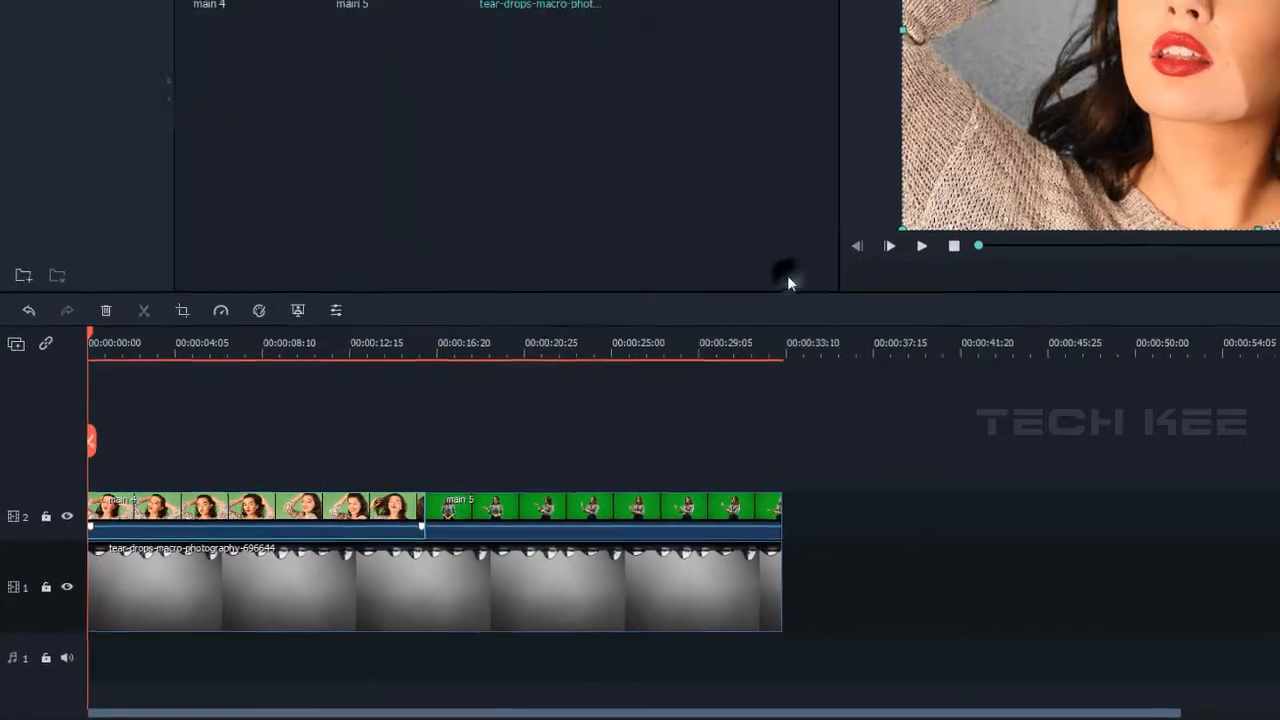
Apply Green Screen to the main 5 clip, sampling its green backdrop as the key colour with offset 6 and tolerance 52
{"action": "left_click", "coordinate": [562, 511]}
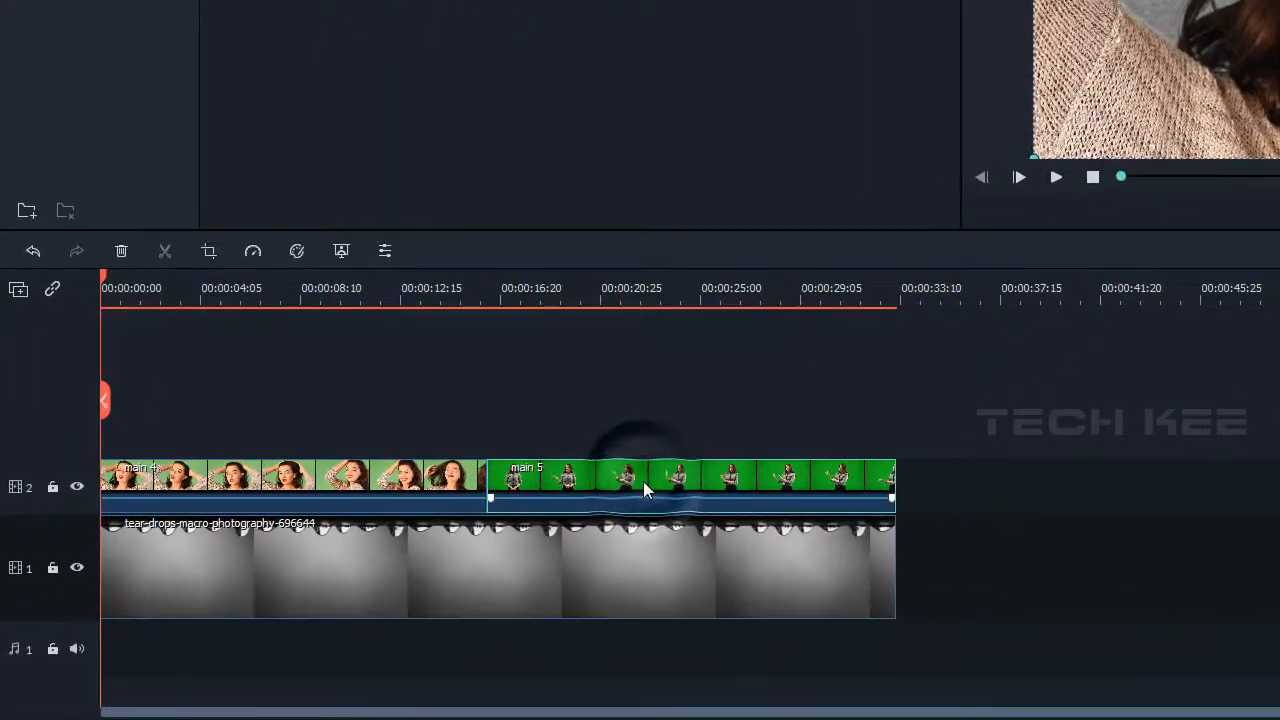
{"action": "right_click", "coordinate": [643, 481]}
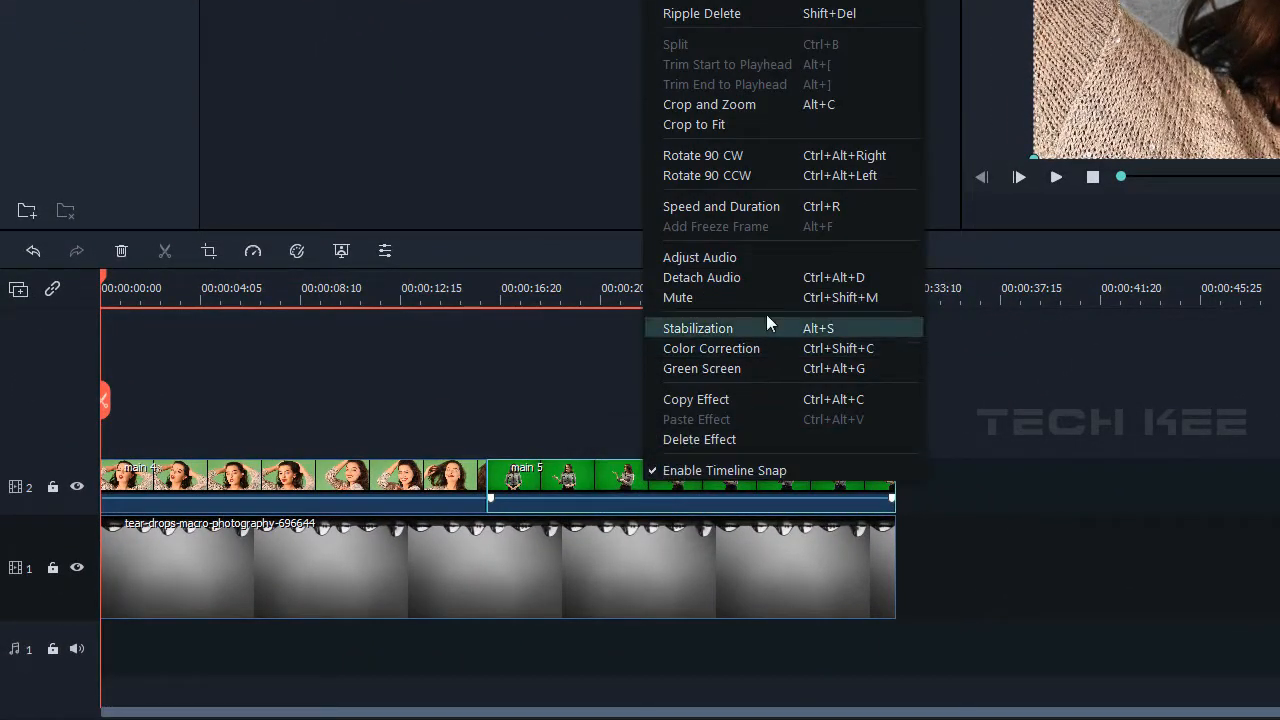
{"action": "left_click", "coordinate": [716, 368]}
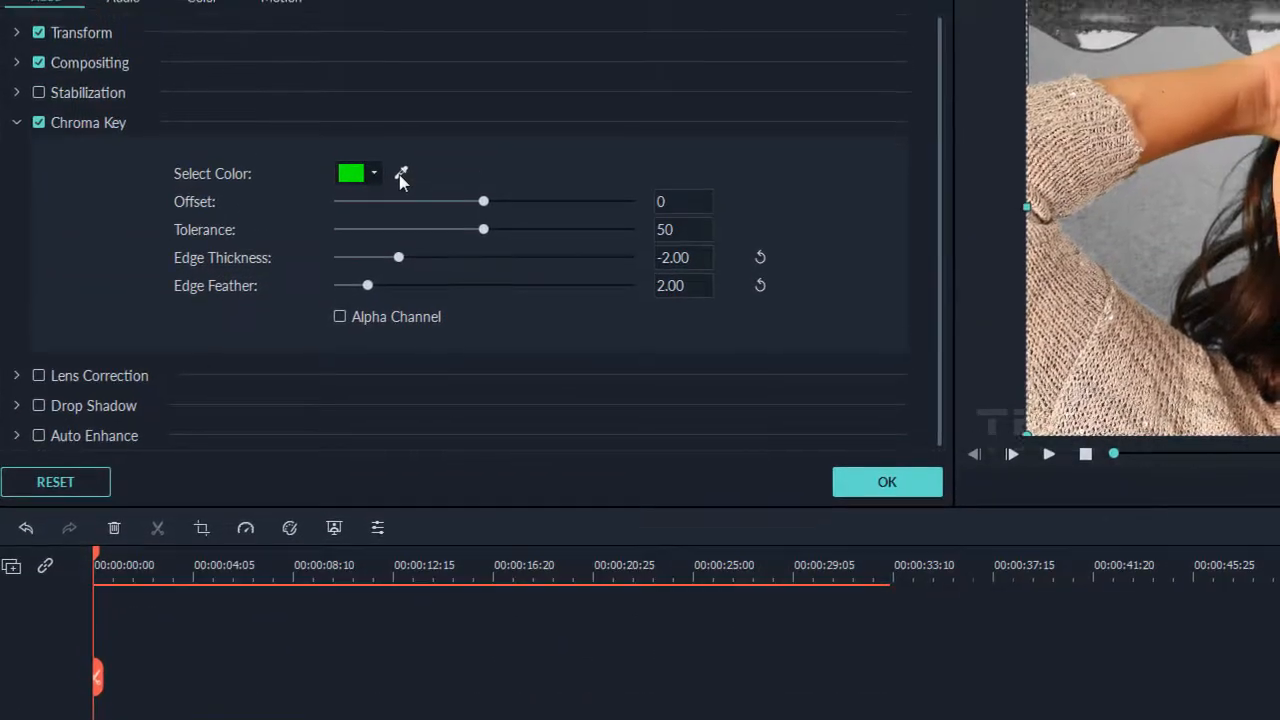
{"action": "left_click", "coordinate": [397, 253]}
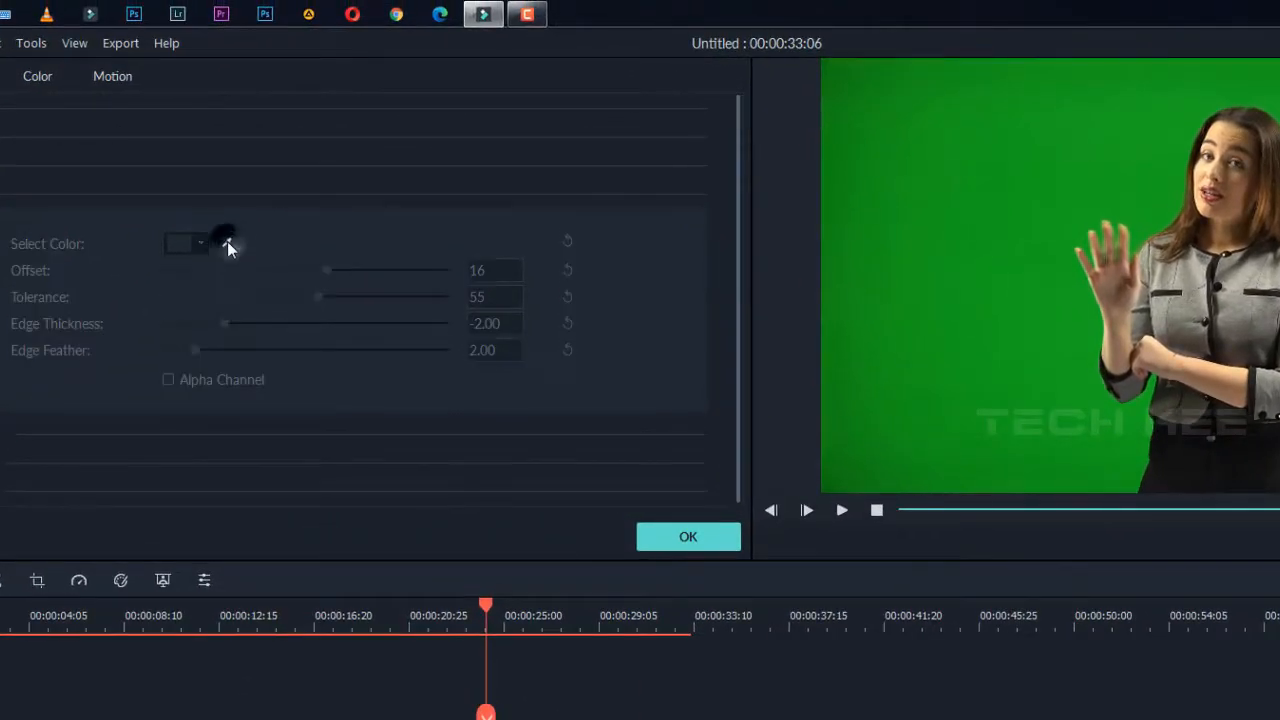
{"action": "left_click", "coordinate": [227, 241]}
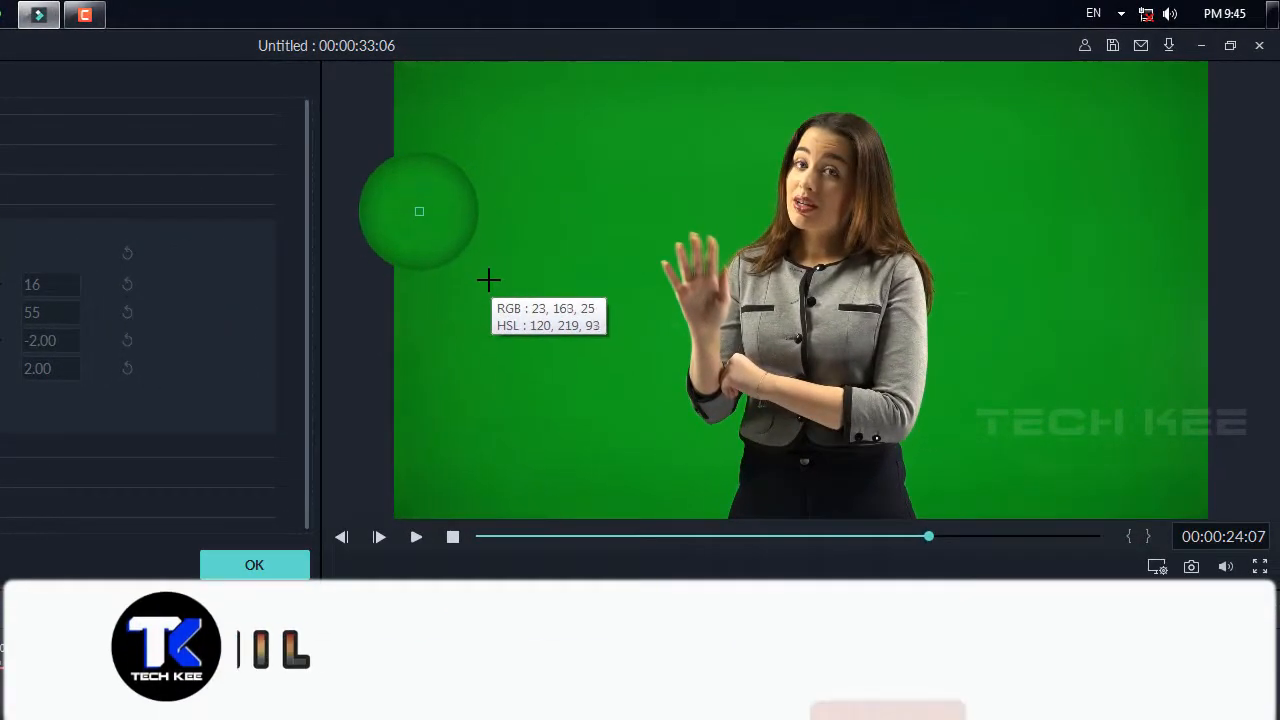
{"action": "left_click", "coordinate": [488, 279]}
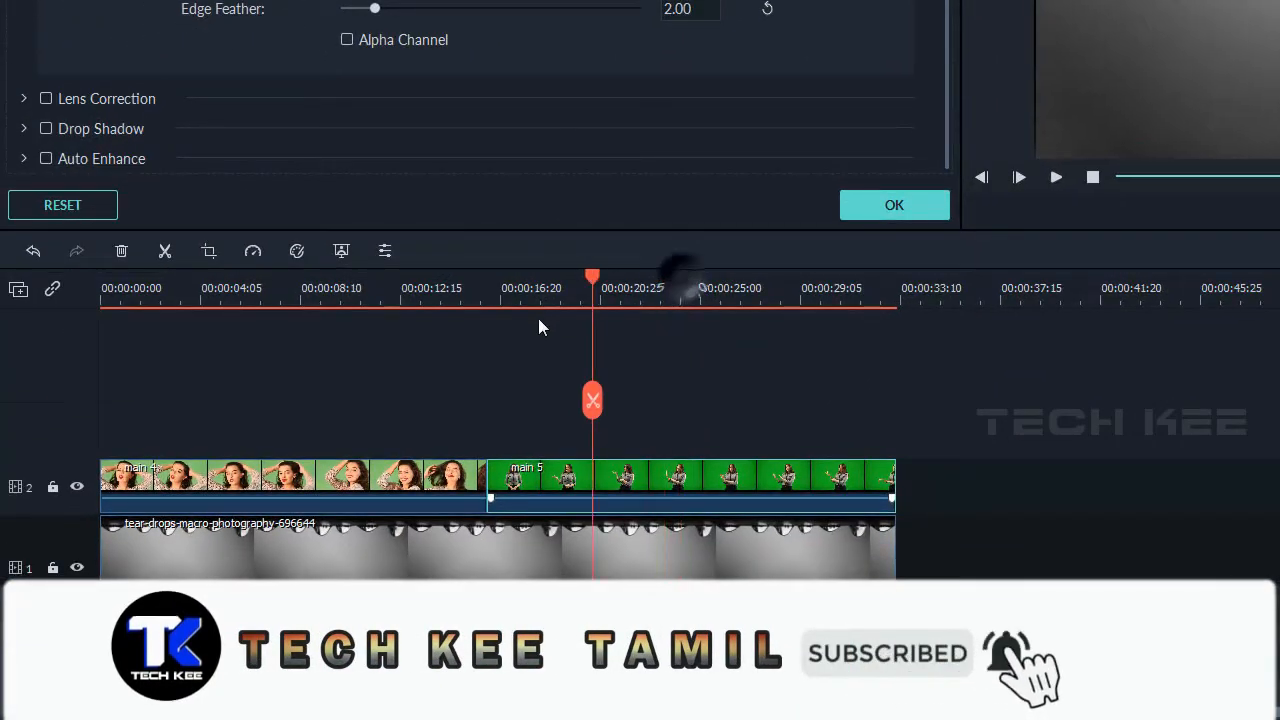
{"action": "left_click_drag", "start_coordinate": [538, 318], "coordinate": [26, 362]}
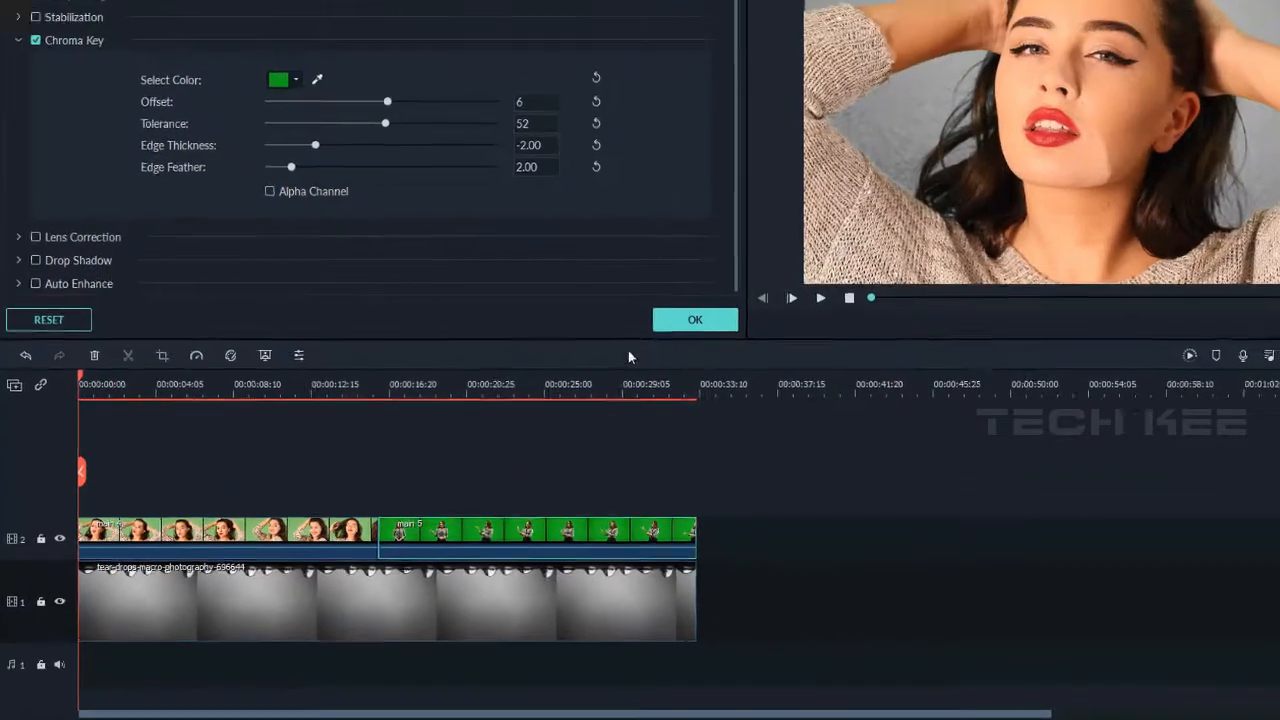
{"action": "left_click", "coordinate": [657, 336]}
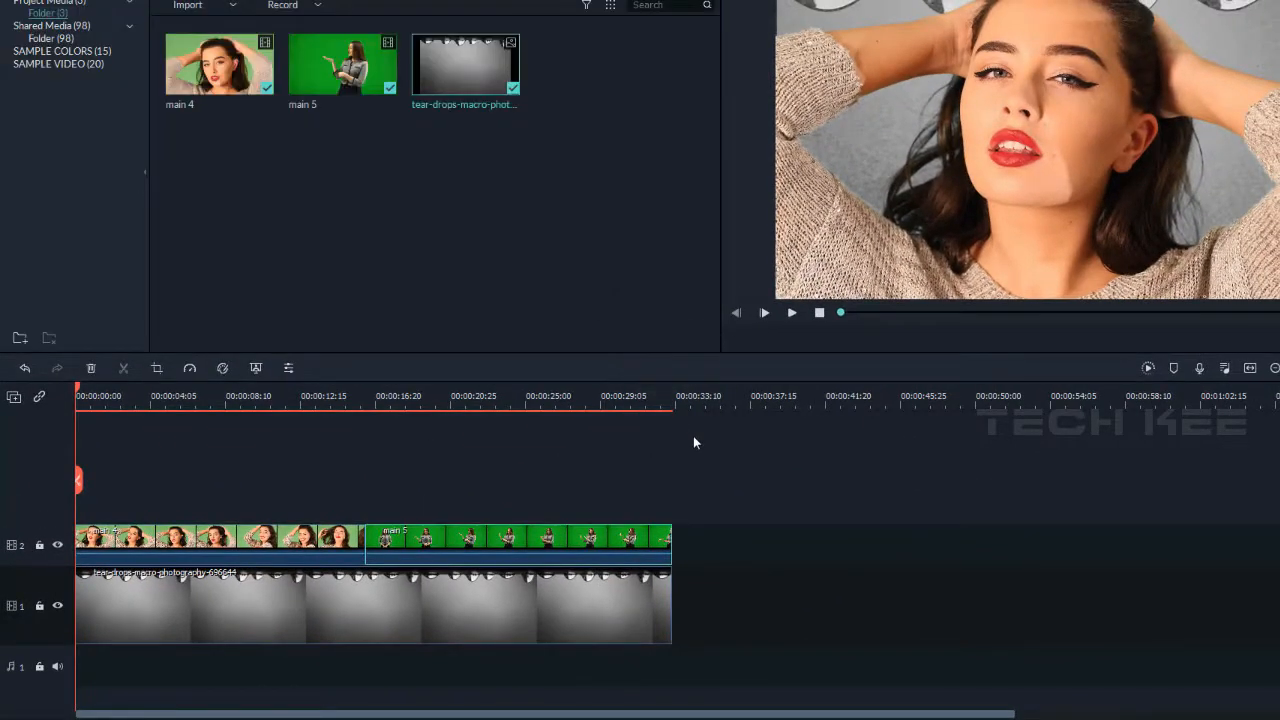
Play the timeline from the start to check the keyed main 4 and main 5 clips against the background image
{"action": "key", "text": "space"}
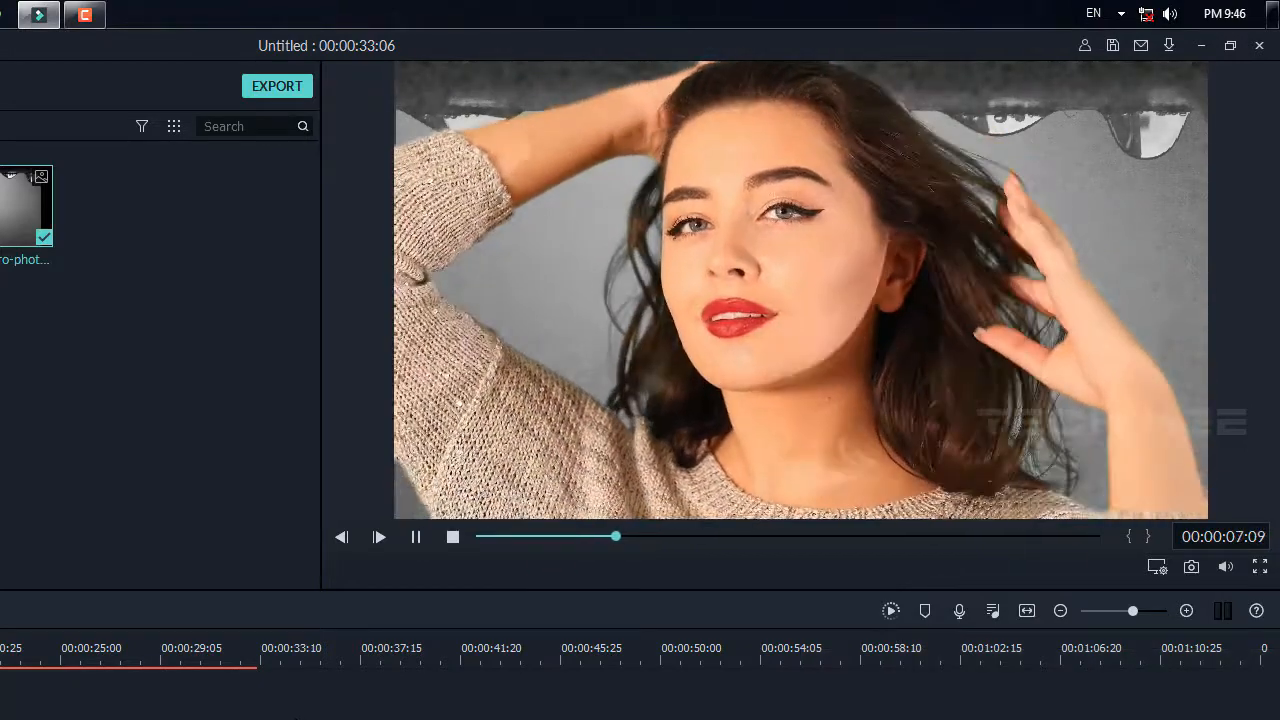
{"action": "key", "text": "space"}
{"action": "key", "text": "space"}
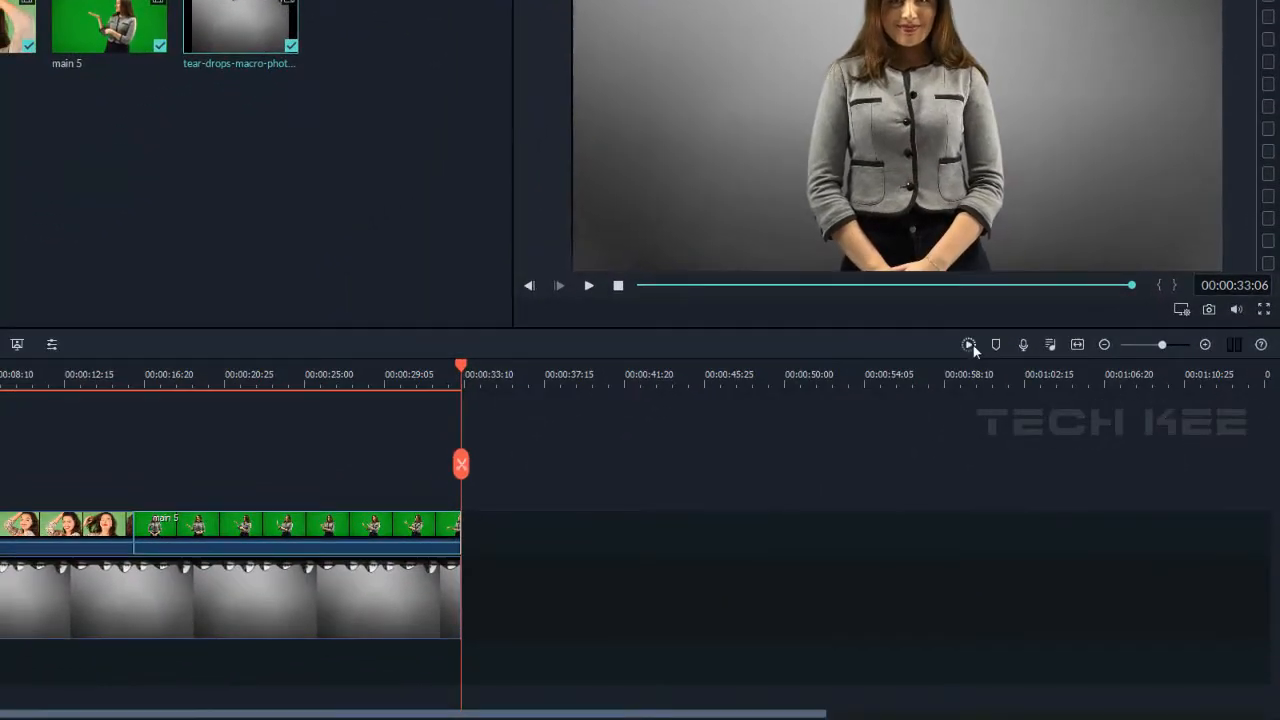
Render the timeline preview and play the rendered result from the beginning
{"action": "left_click", "coordinate": [970, 345]}
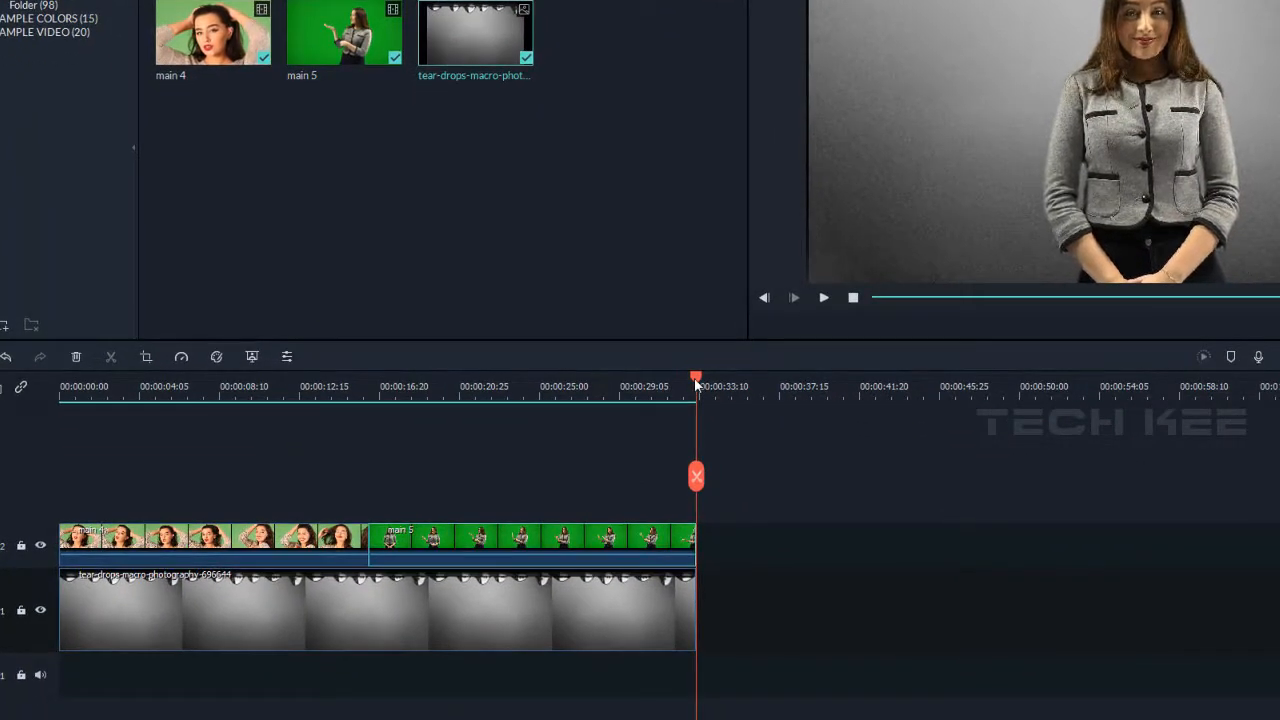
{"action": "left_click_drag", "start_coordinate": [712, 470], "coordinate": [462, 489]}
{"action": "left_click_drag", "start_coordinate": [431, 413], "coordinate": [24, 451]}
{"action": "key", "text": "space"}
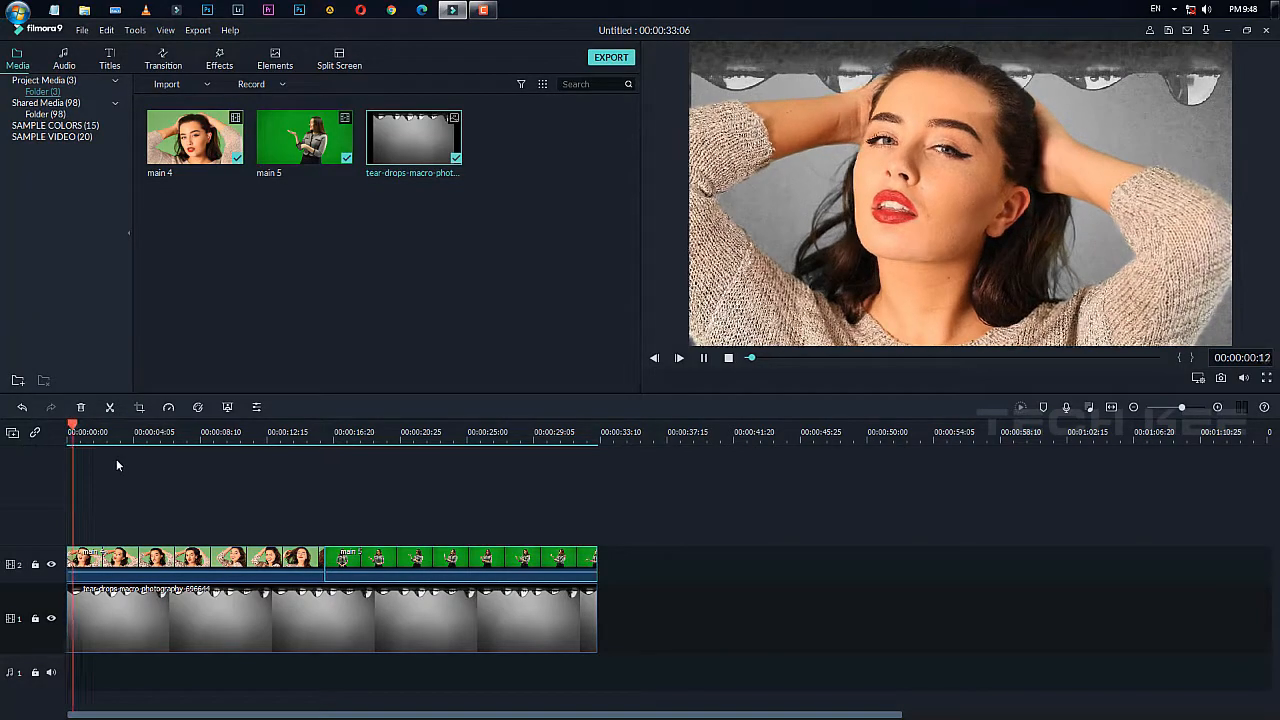